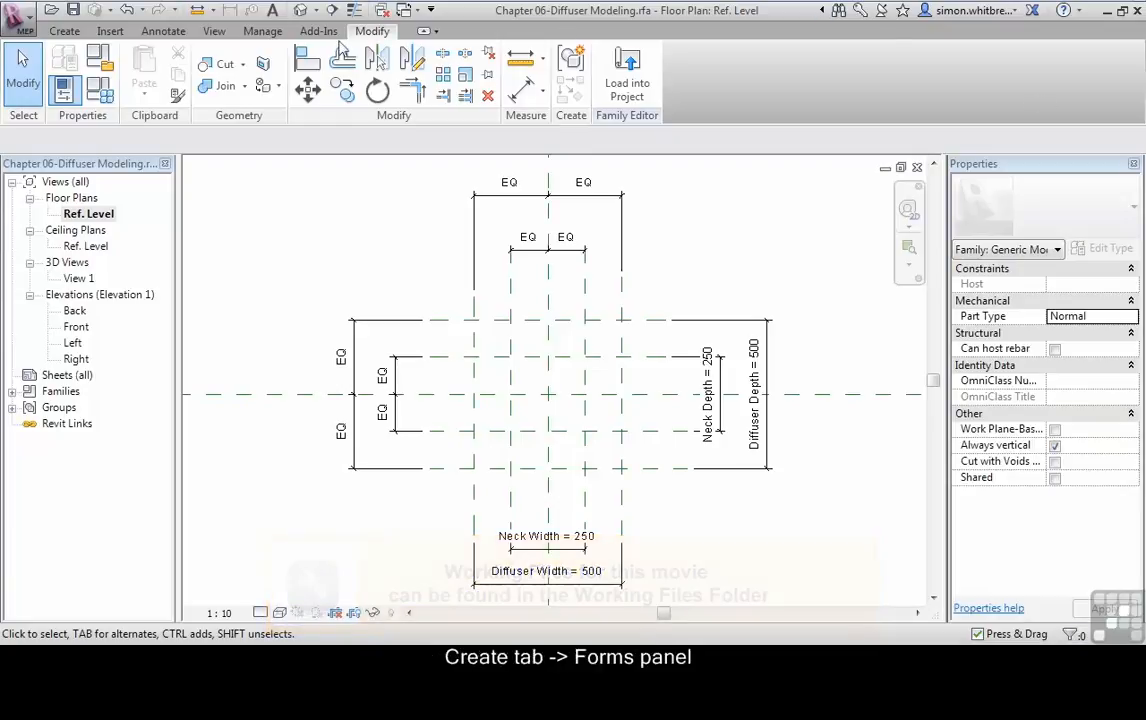
# Start a solid extrusion and sketch a 500 by 500 mm rectangle along the outer diffuser width and depth reference planes.
pyautogui.click(52, 34)
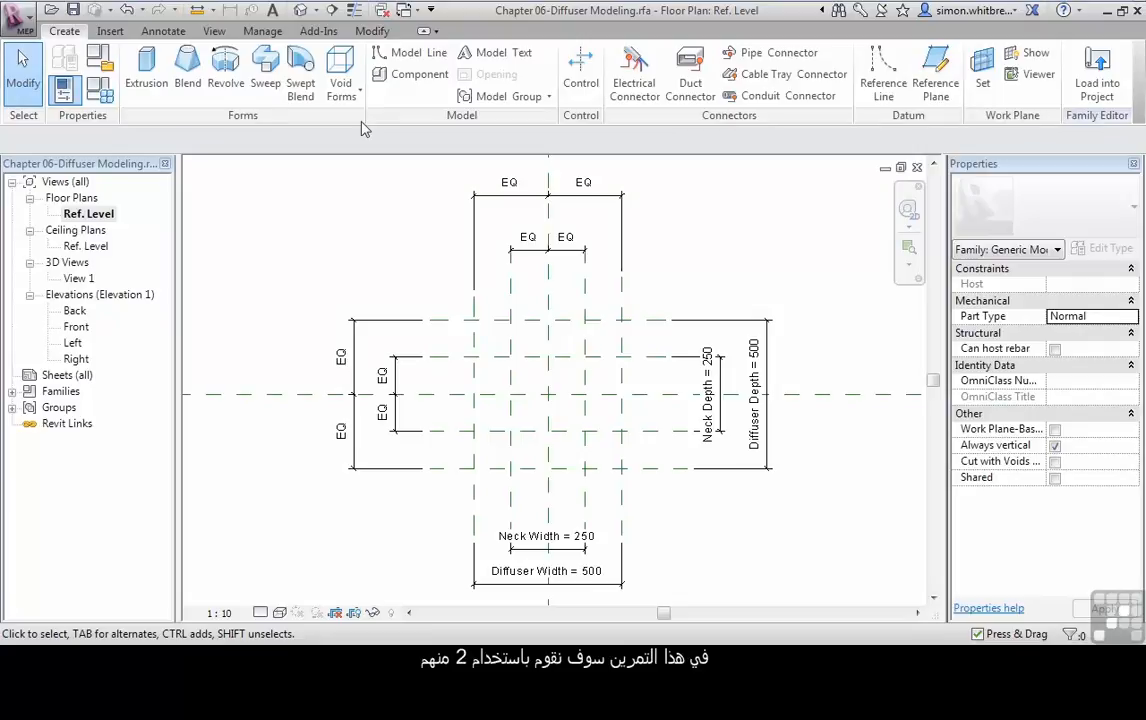
pyautogui.click(150, 88)
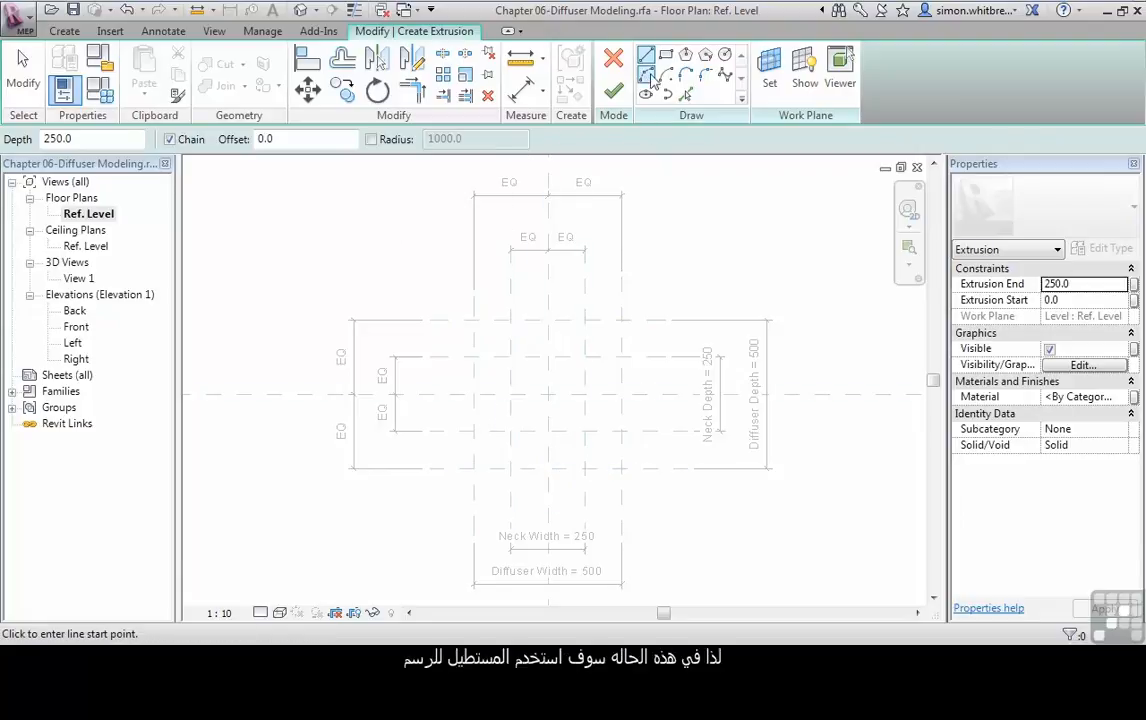
pyautogui.click(666, 55)
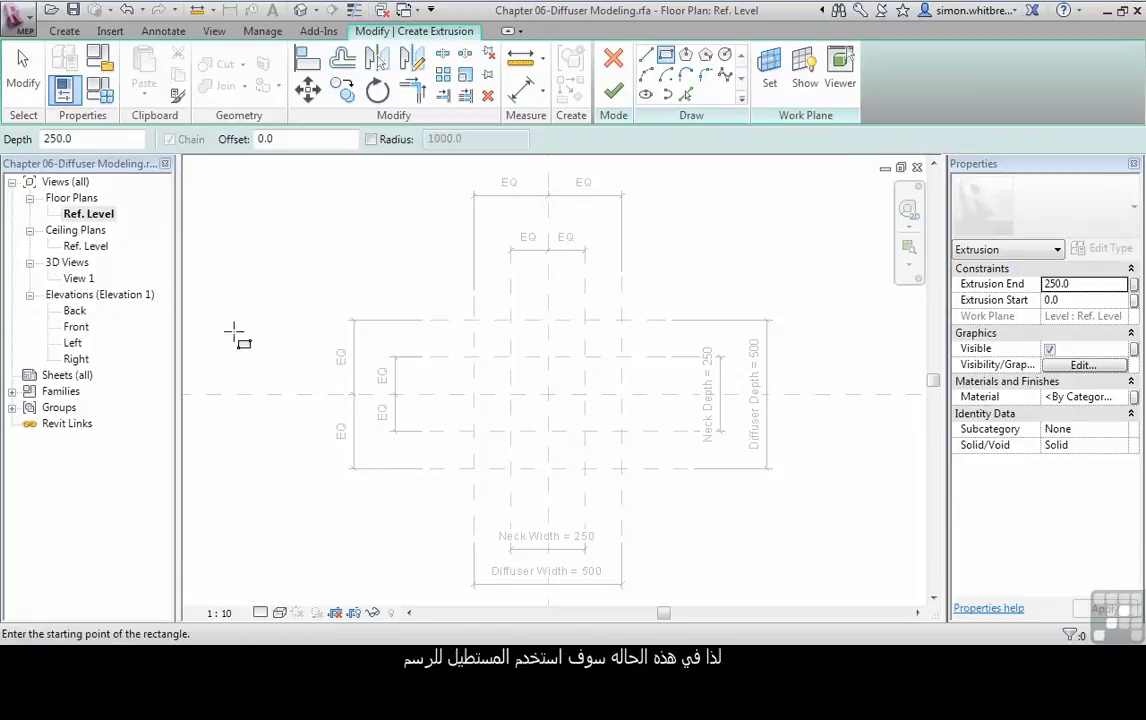
pyautogui.click(473, 319)
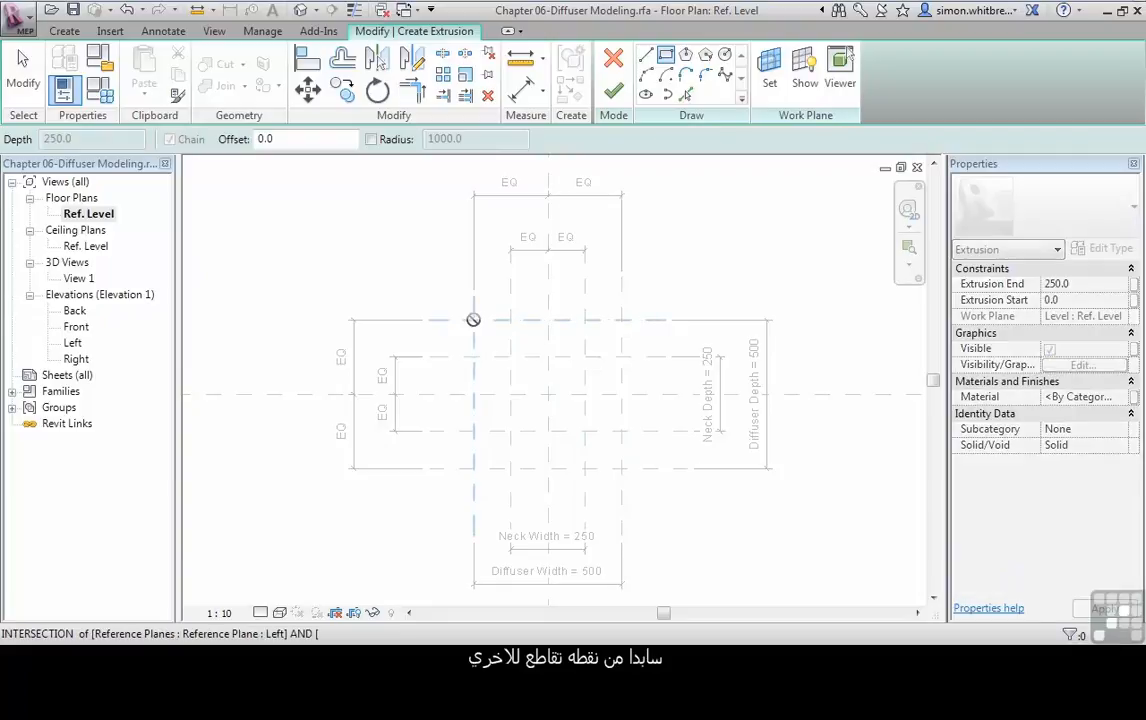
pyautogui.click(620, 469)
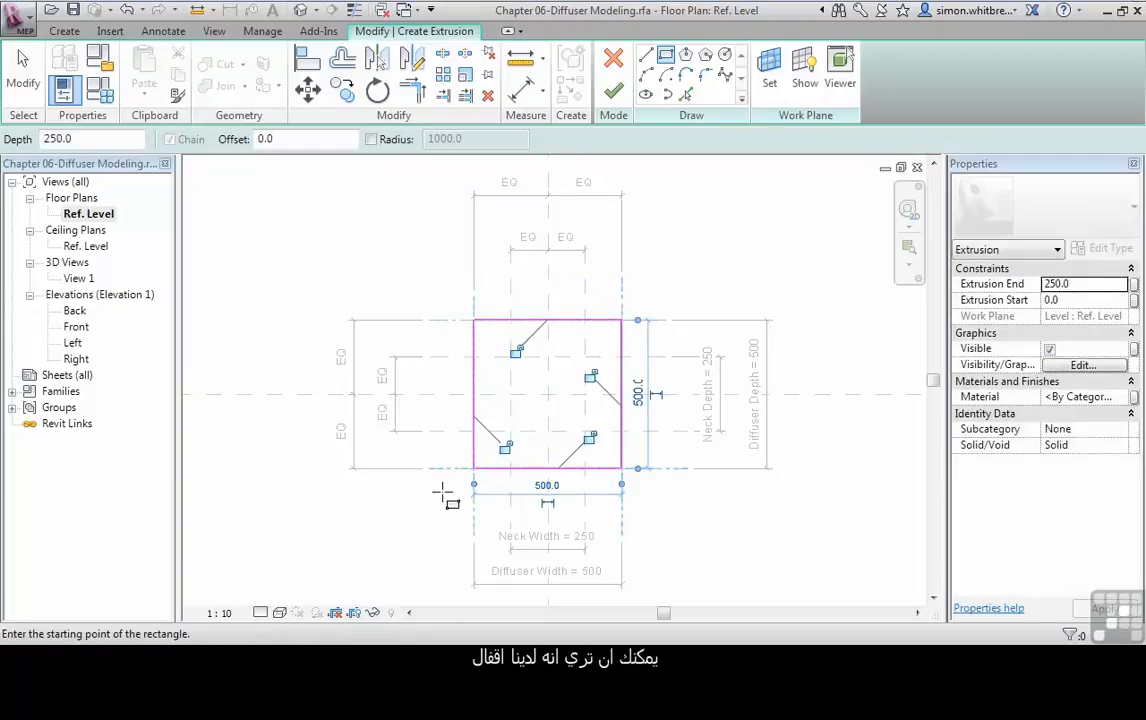
# Lock all four rectangle edges to their reference planes and finish the extrusion at a depth of 250.
pyautogui.click(504, 446)
pyautogui.click(590, 438)
pyautogui.click(591, 375)
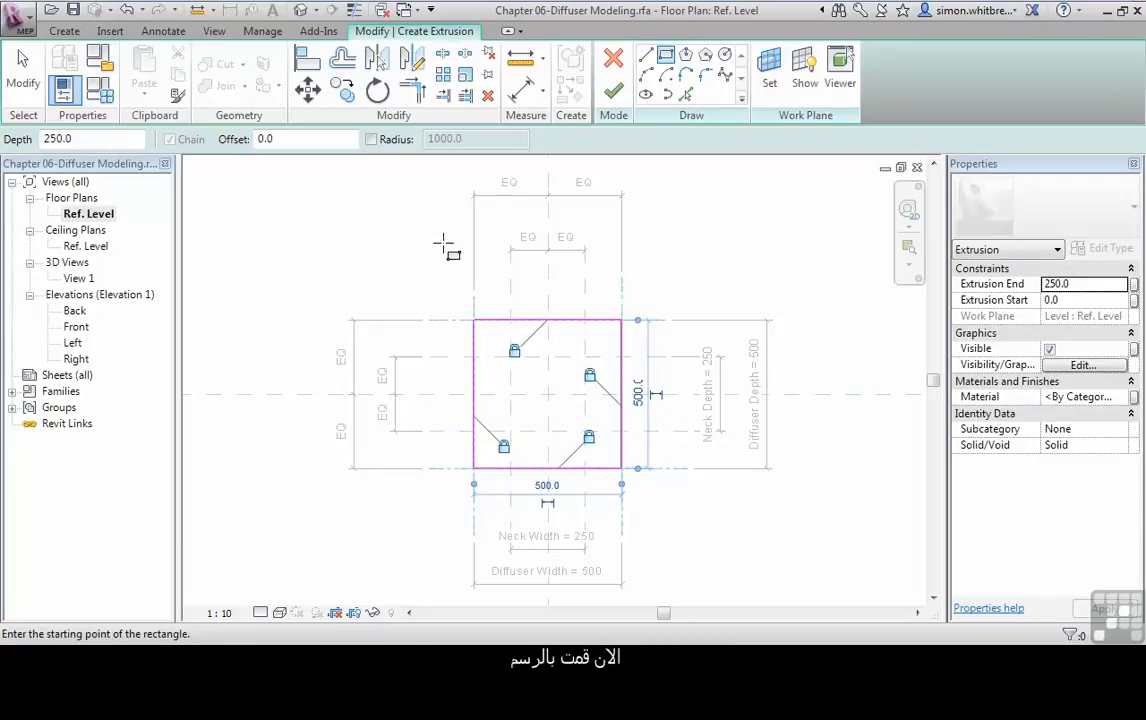
pyautogui.click(613, 93)
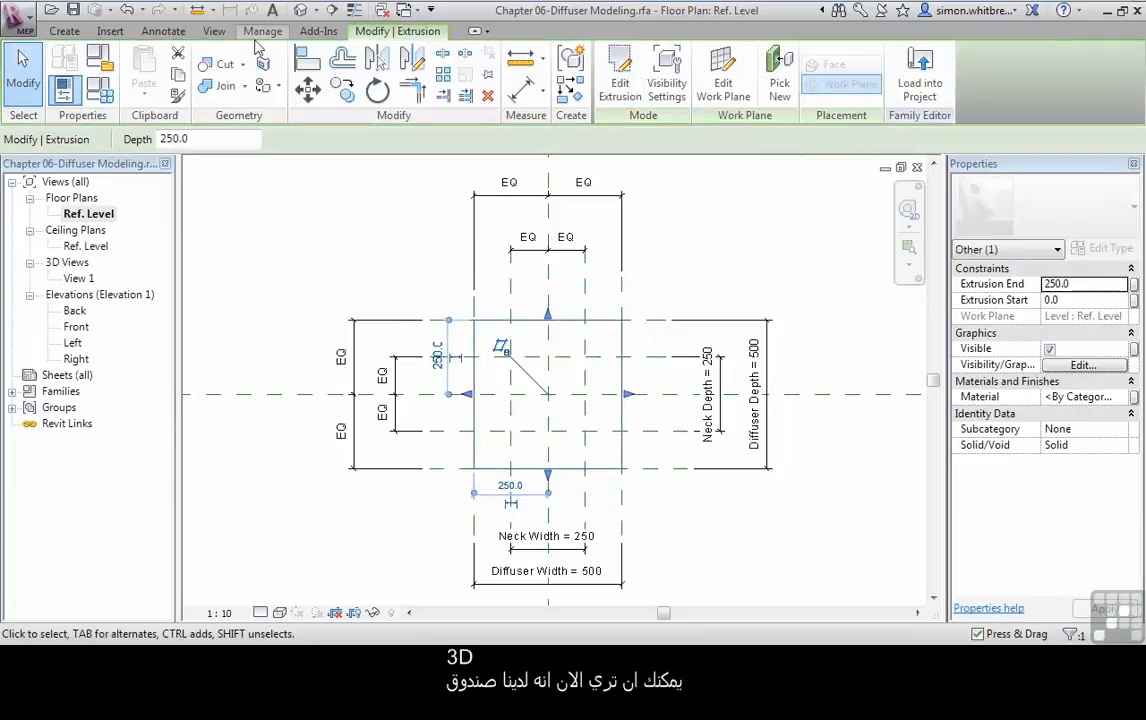
# Open the default 3D view and tile all open views, closing View 1 and the Properties palette.
pyautogui.click(299, 11)
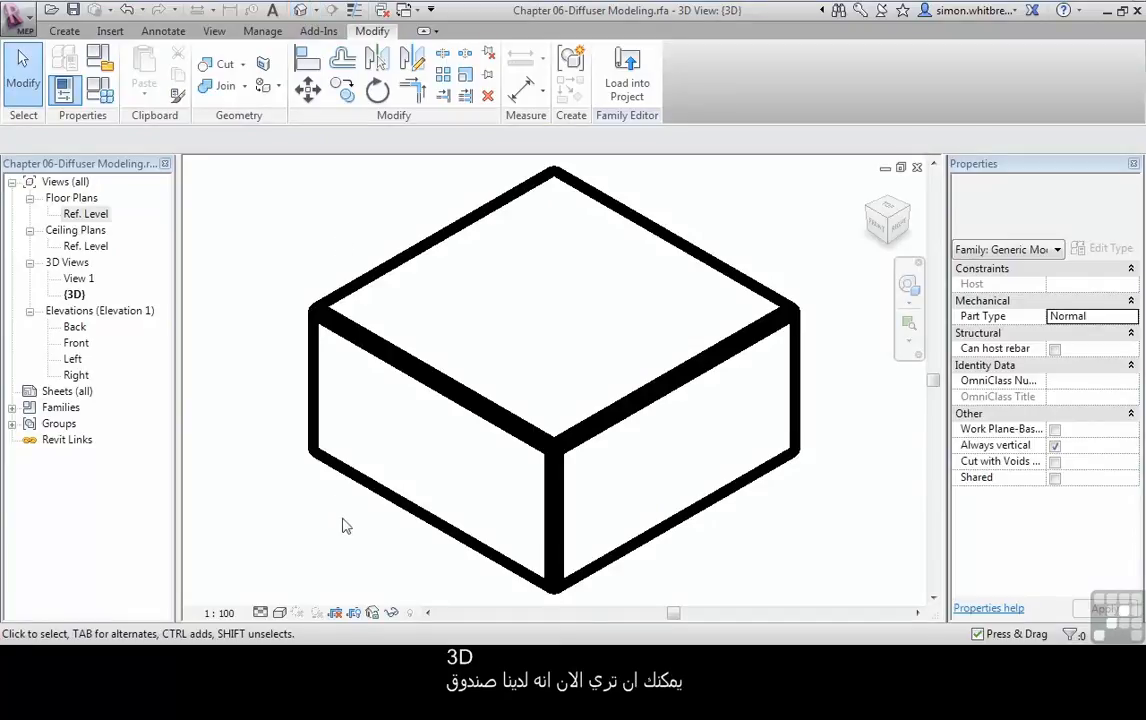
pyautogui.keyDown('shift'); pyautogui.moveTo(343, 540); pyautogui.dragTo(346, 424, button='middle'); pyautogui.keyUp('shift')
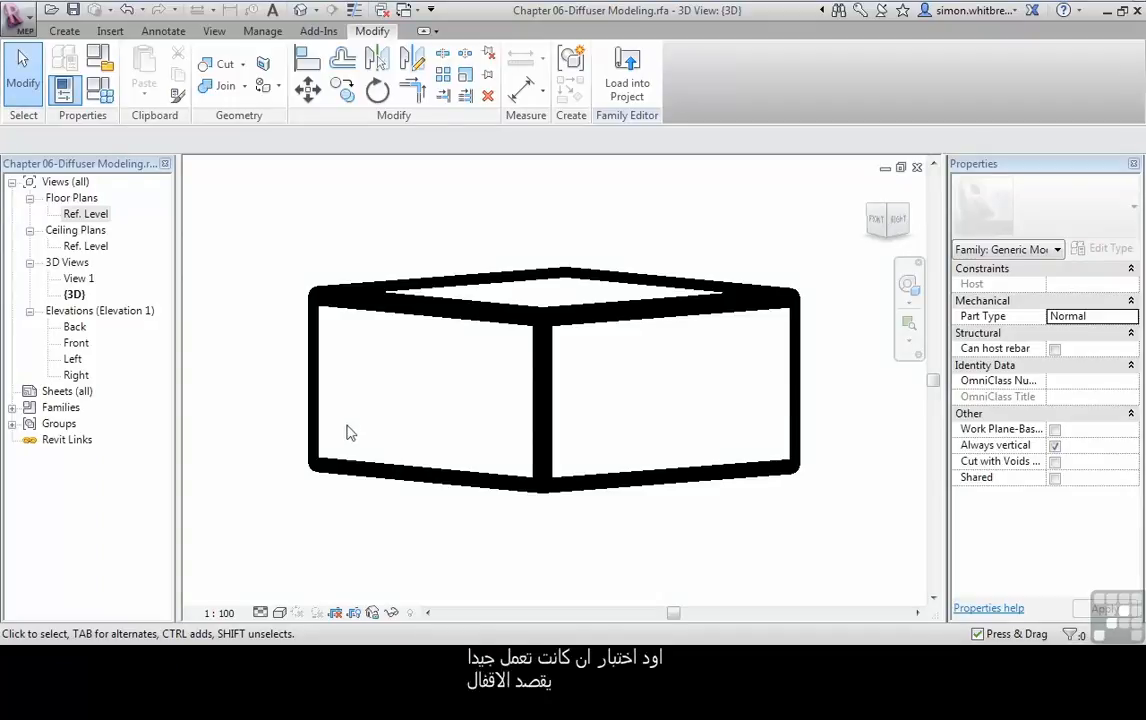
pyautogui.click(215, 31)
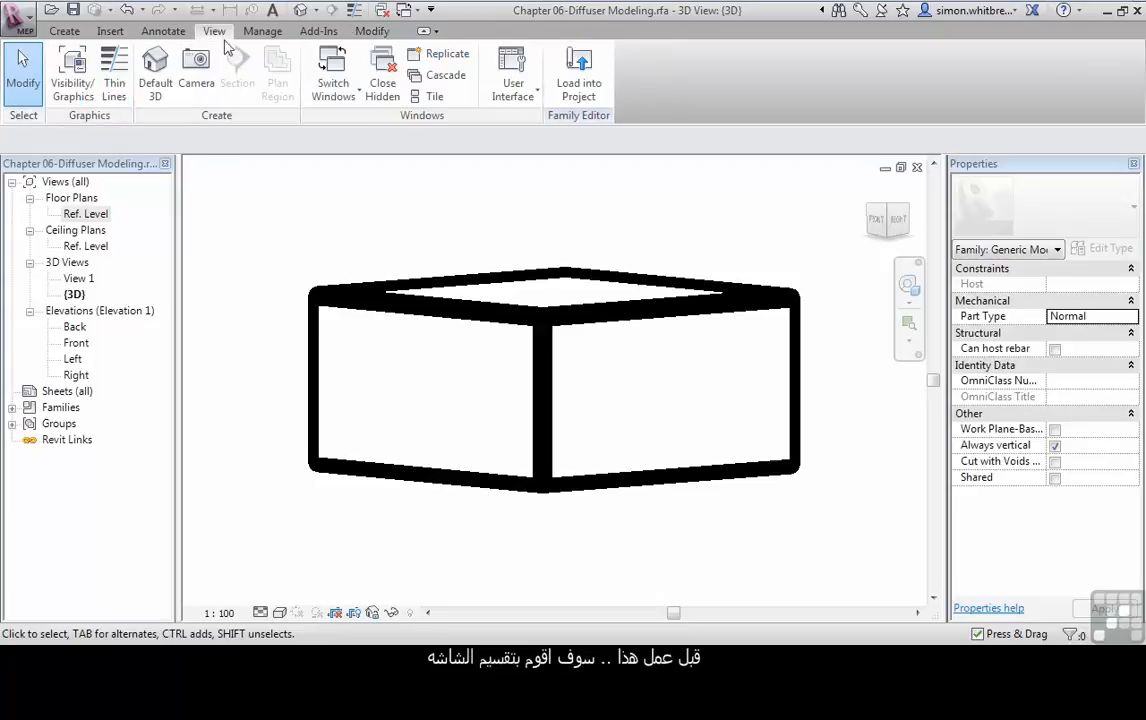
pyautogui.click(432, 96)
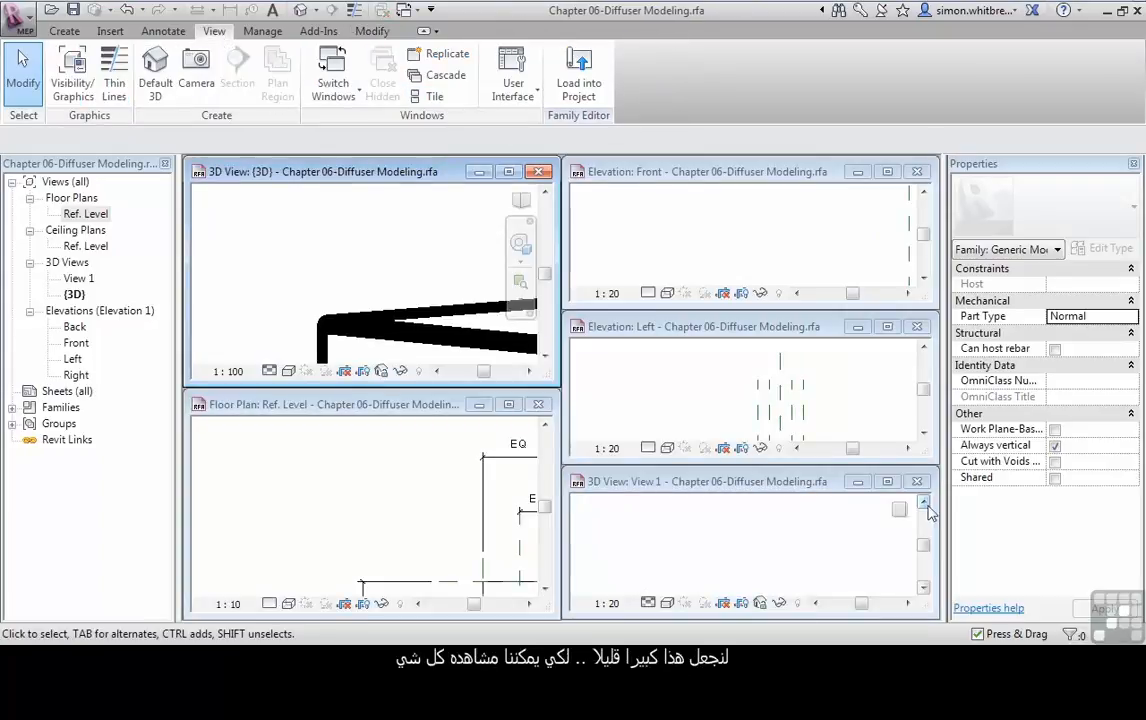
pyautogui.click(917, 481)
pyautogui.click(1132, 165)
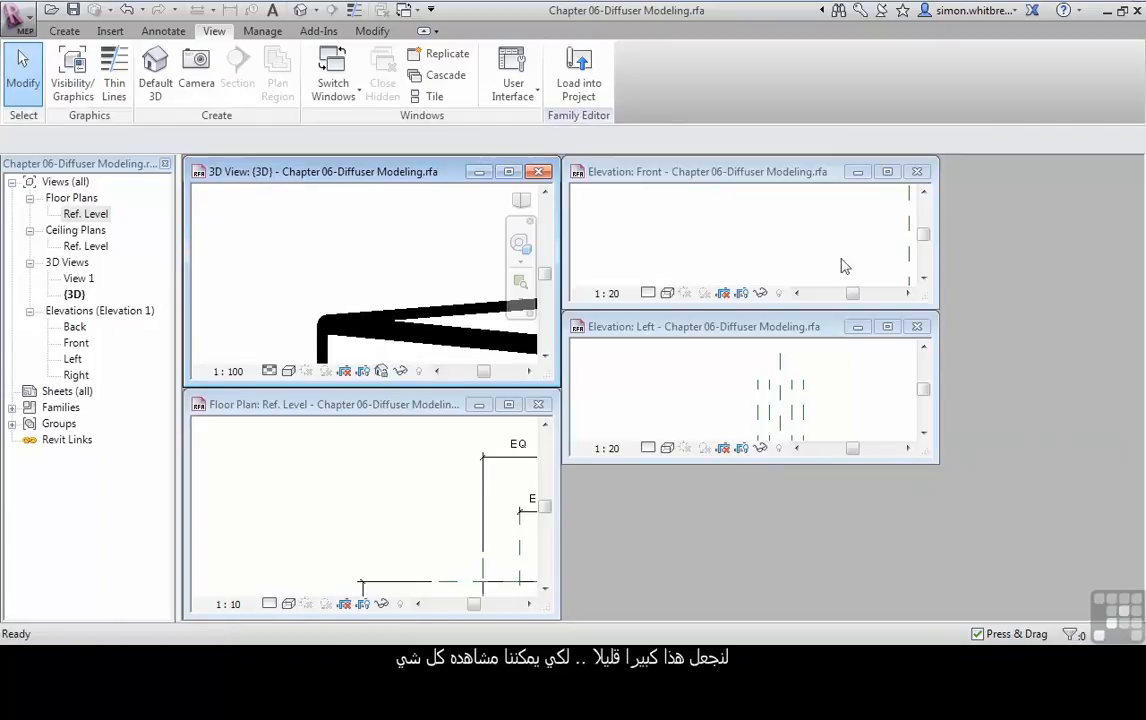
# Retile the four remaining views, fit the model in each one, and make the 3D view active.
pyautogui.press('z')
pyautogui.press('f')
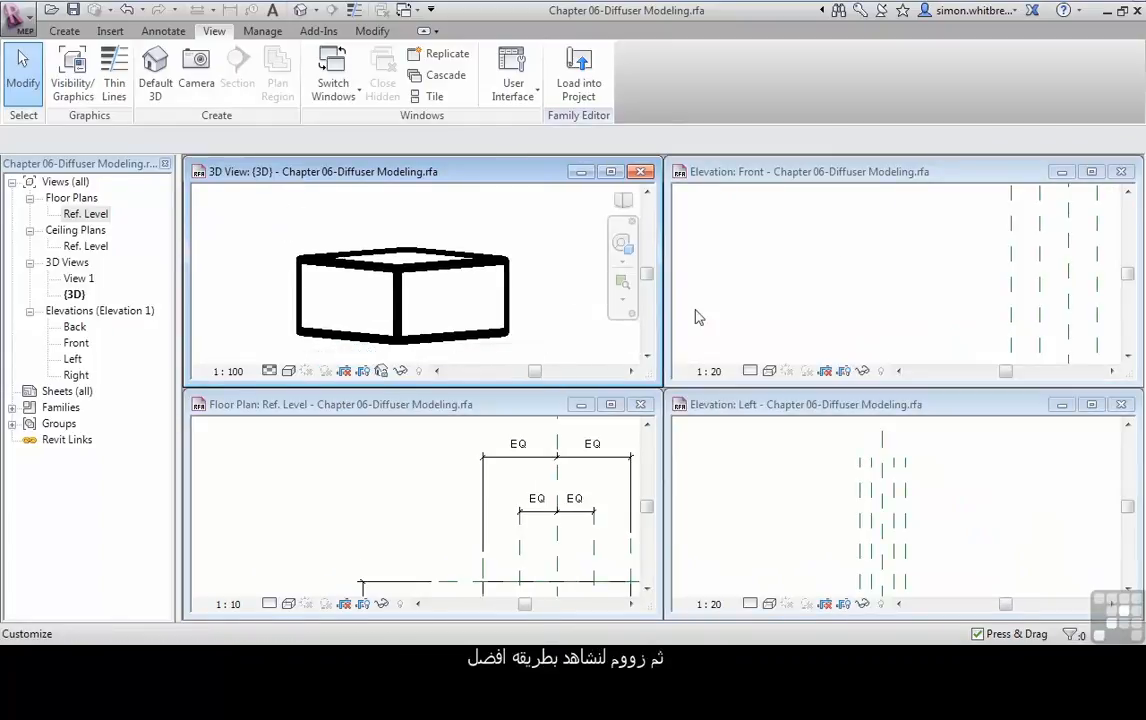
pyautogui.click(747, 258)
pyautogui.press('z')
pyautogui.press('f')
pyautogui.click(793, 543)
pyautogui.press('z')
pyautogui.press('f')
pyautogui.click(396, 530)
pyautogui.press('z')
pyautogui.press('f')
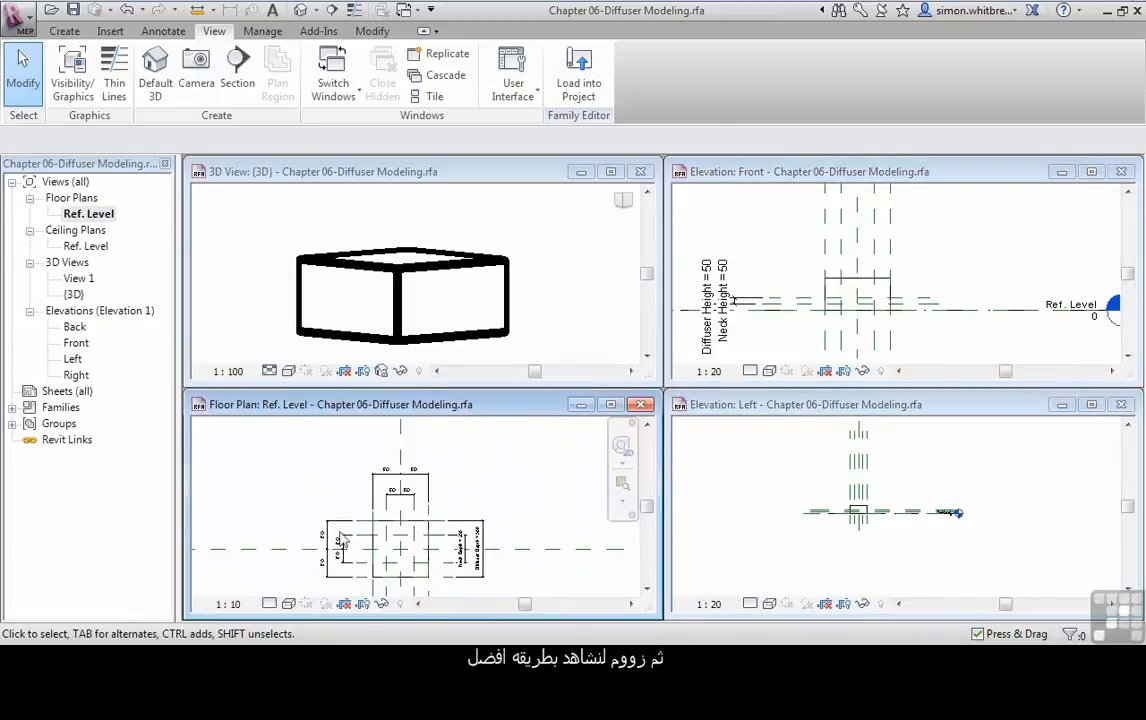
pyautogui.click(235, 215)
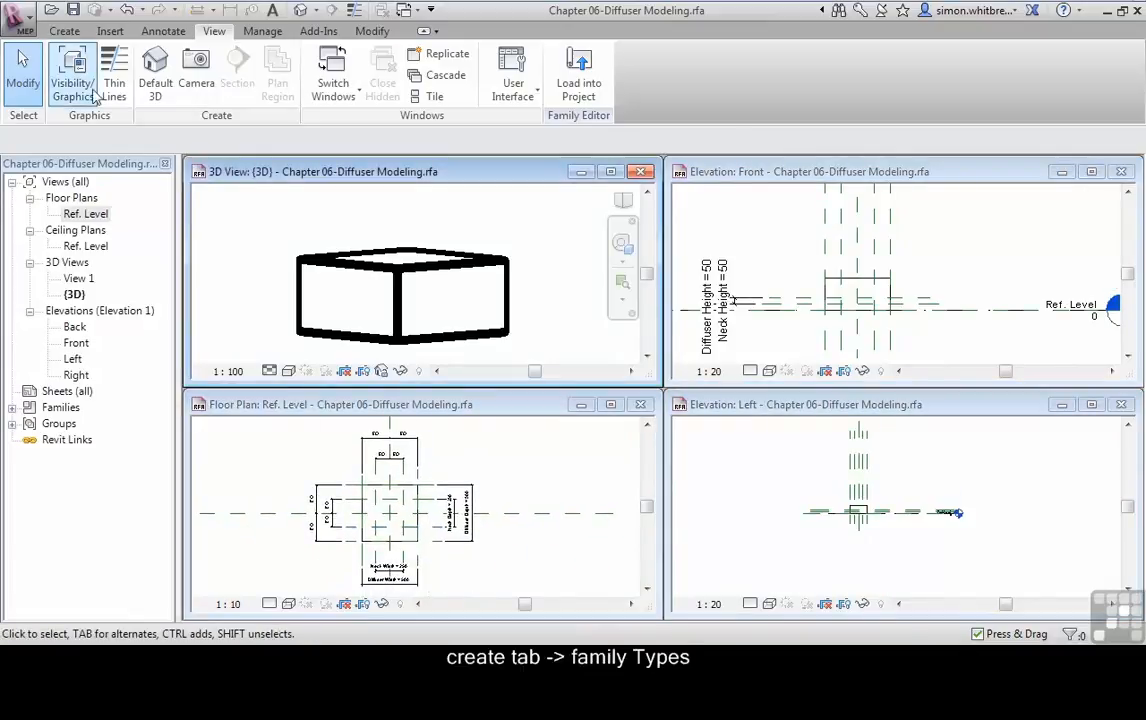
# Set the Diffuser Width parameter to 750 mm in Family Types and apply it to the model.
pyautogui.click(64, 31)
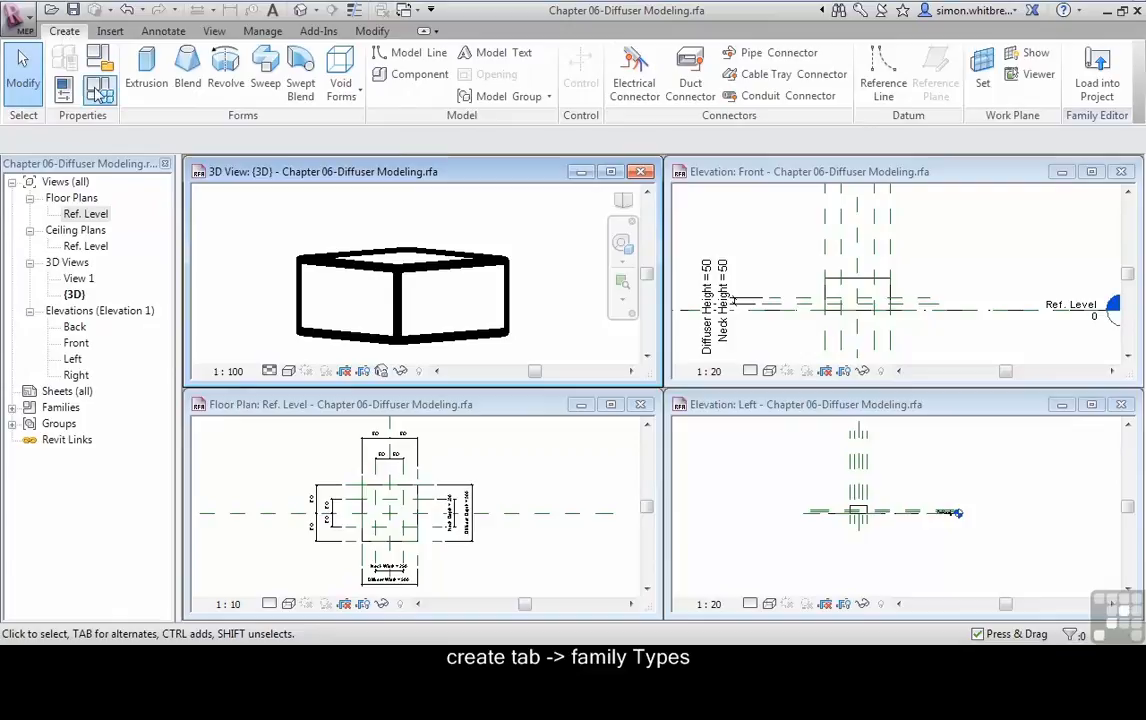
pyautogui.click(99, 90)
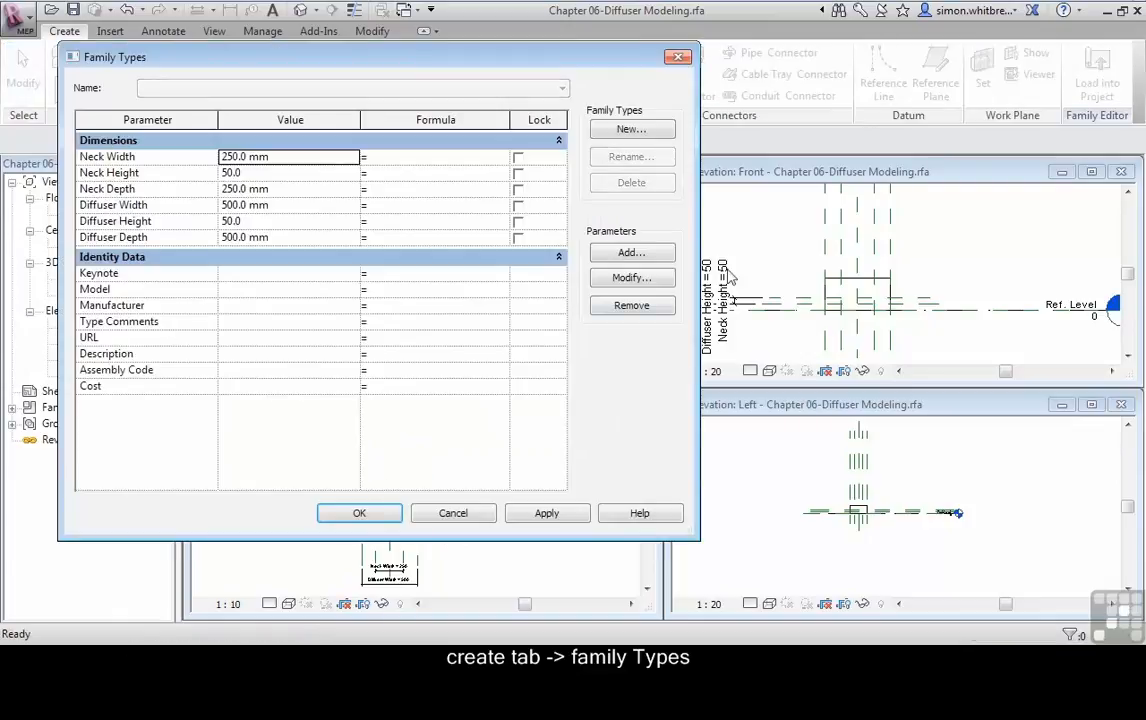
pyautogui.moveTo(699, 237); pyautogui.dragTo(420, 232)
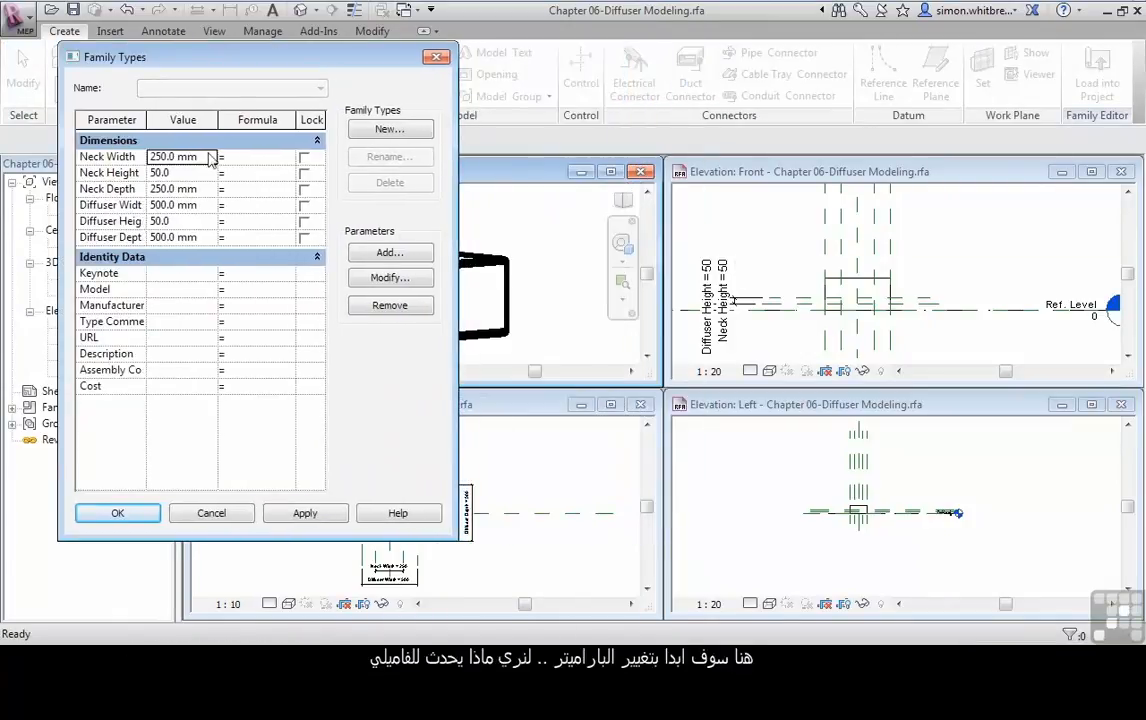
pyautogui.moveTo(145, 58); pyautogui.dragTo(507, 63)
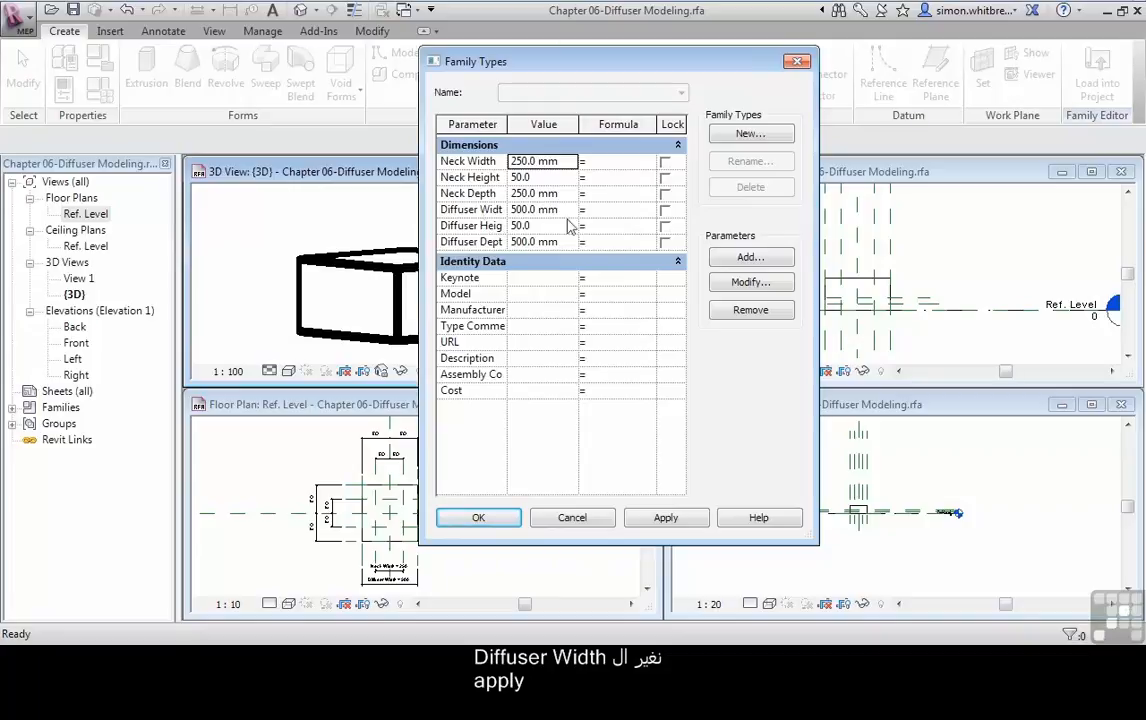
pyautogui.click(571, 210)
pyautogui.write('750')
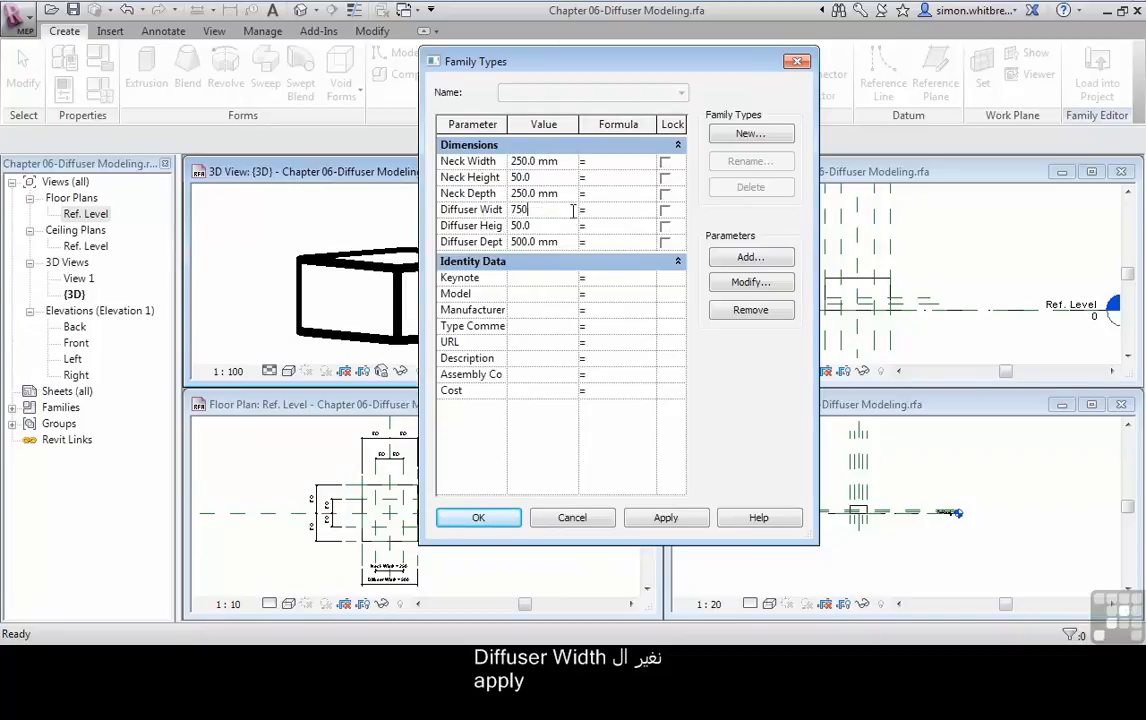
pyautogui.click(660, 519)
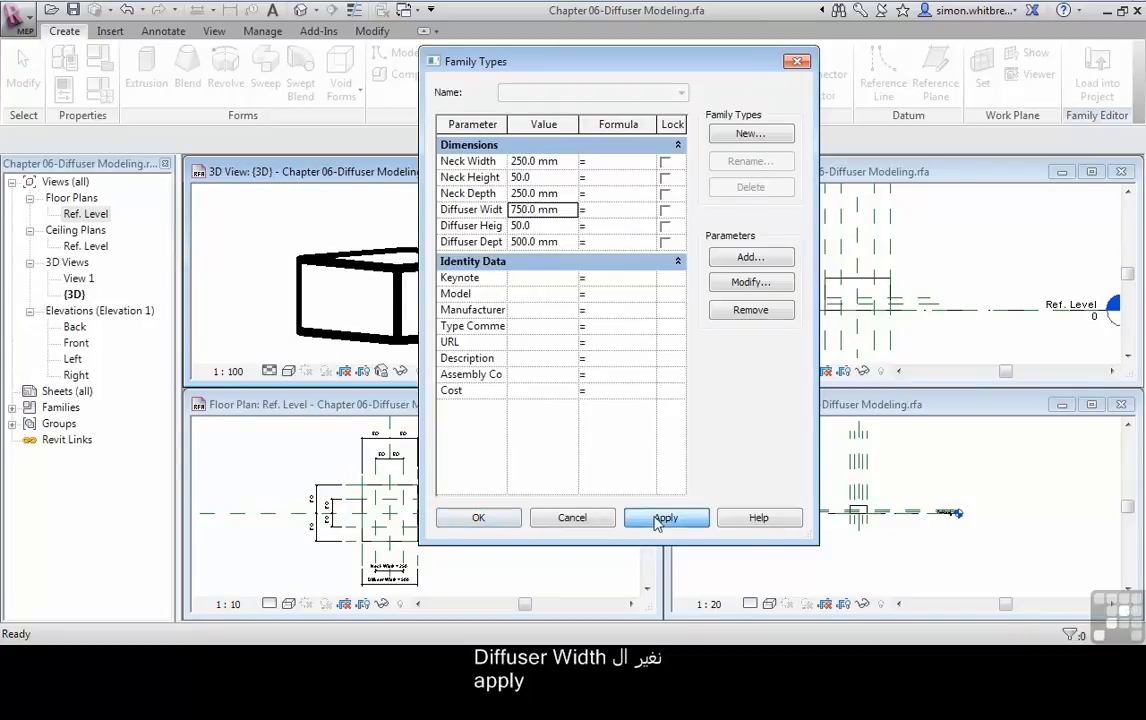
# Set the Diffuser Height parameter to 100, apply it, and close Family Types.
pyautogui.moveTo(490, 62); pyautogui.dragTo(610, 57)
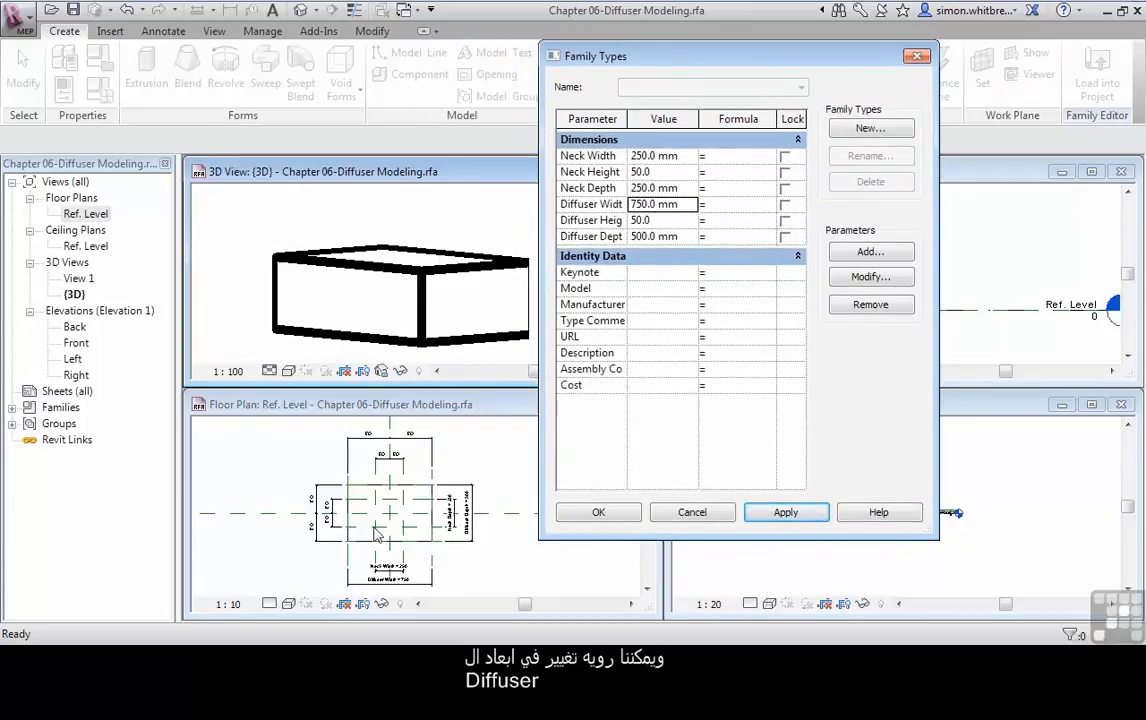
pyautogui.click(672, 222)
pyautogui.doubleClick(672, 220)
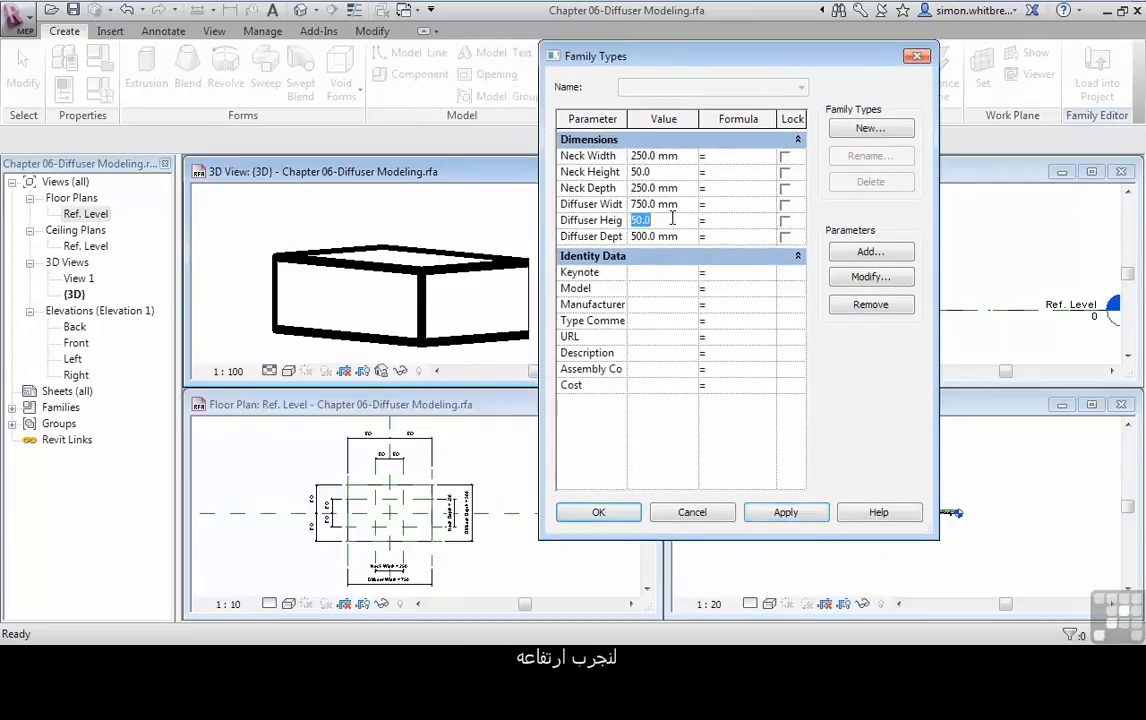
pyautogui.write('10')
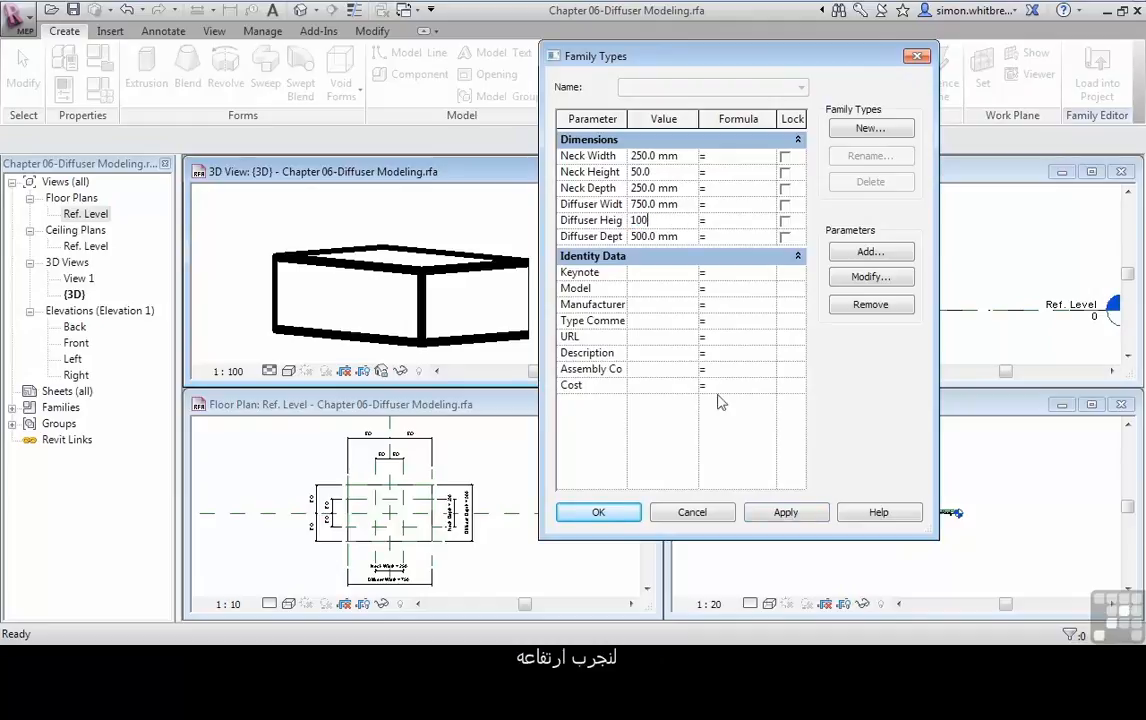
pyautogui.click(774, 514)
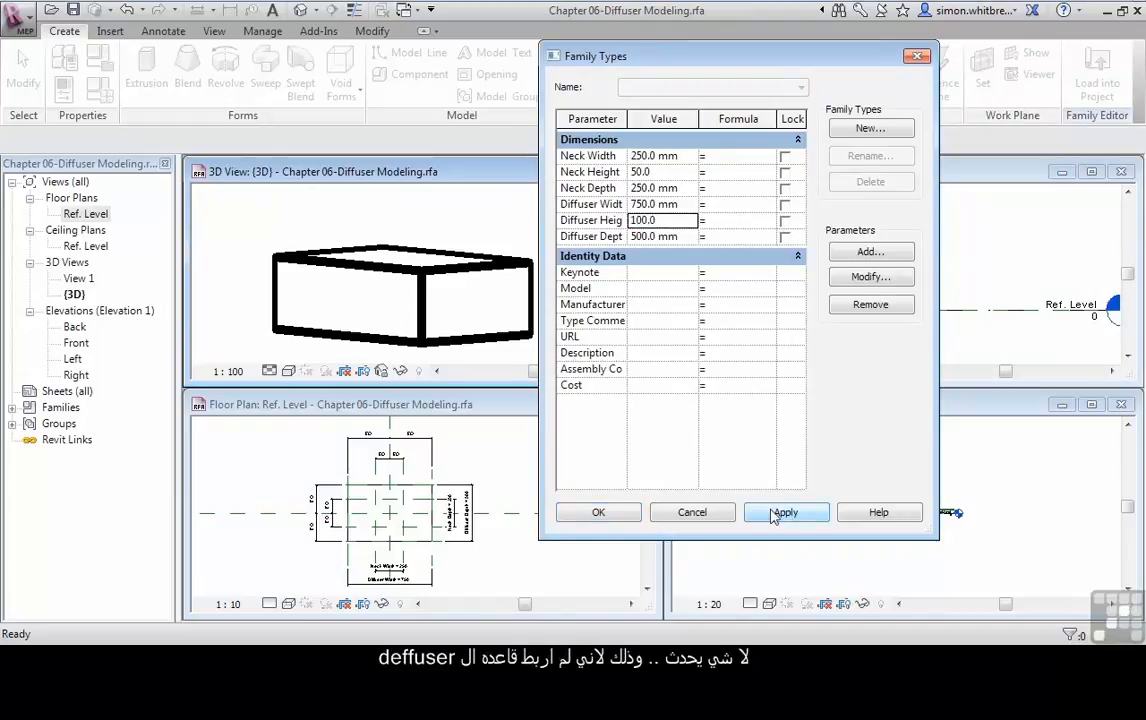
pyautogui.click(595, 512)
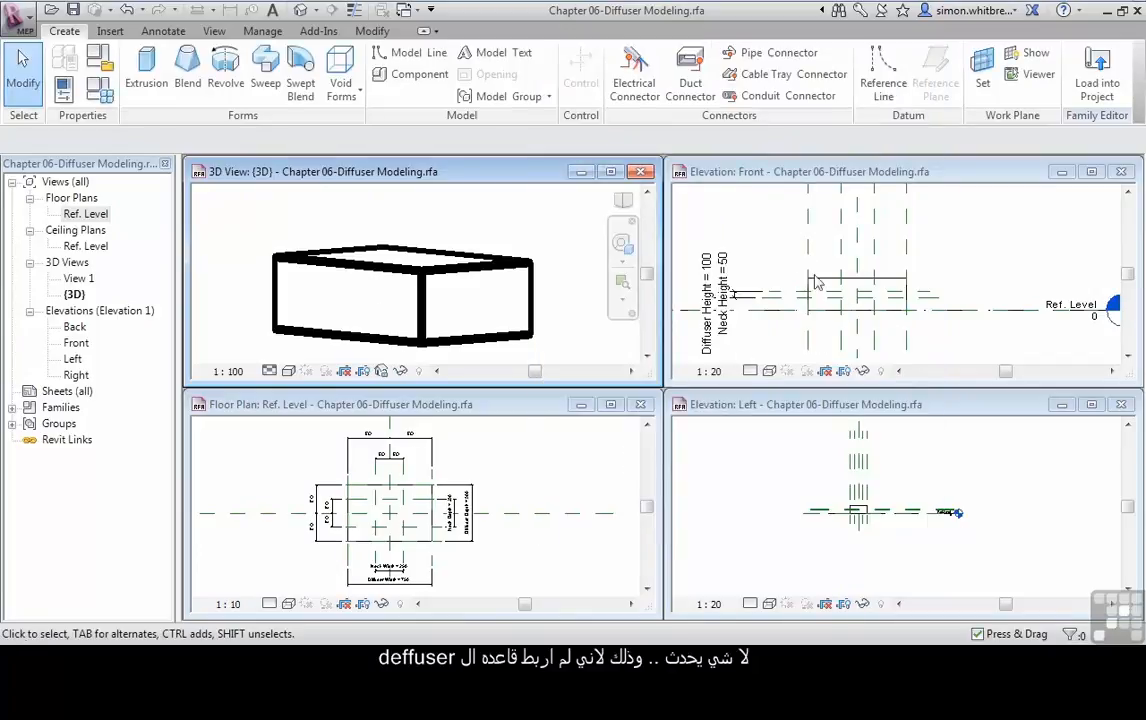
# In the maximized front elevation, align the extrusion's top edge to the Diffuser Height reference plane and lock the alignment.
pyautogui.click(772, 237)
pyautogui.doubleClick(772, 172)
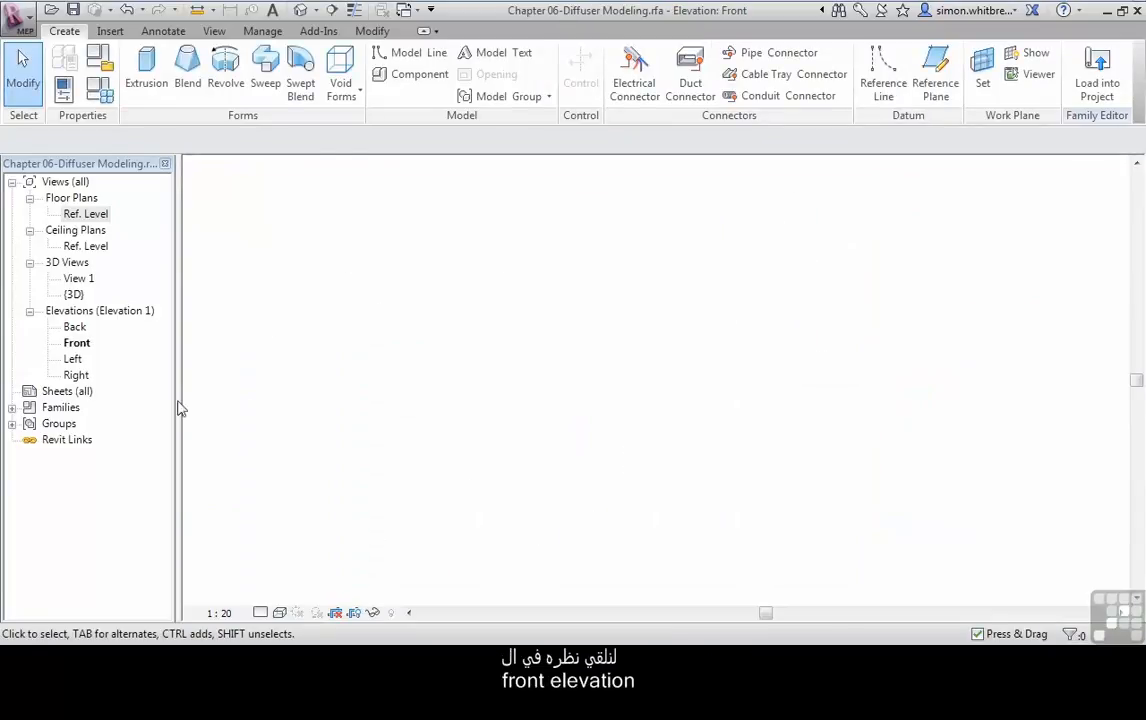
pyautogui.moveTo(288, 248); pyautogui.dragTo(453, 317, button='middle')
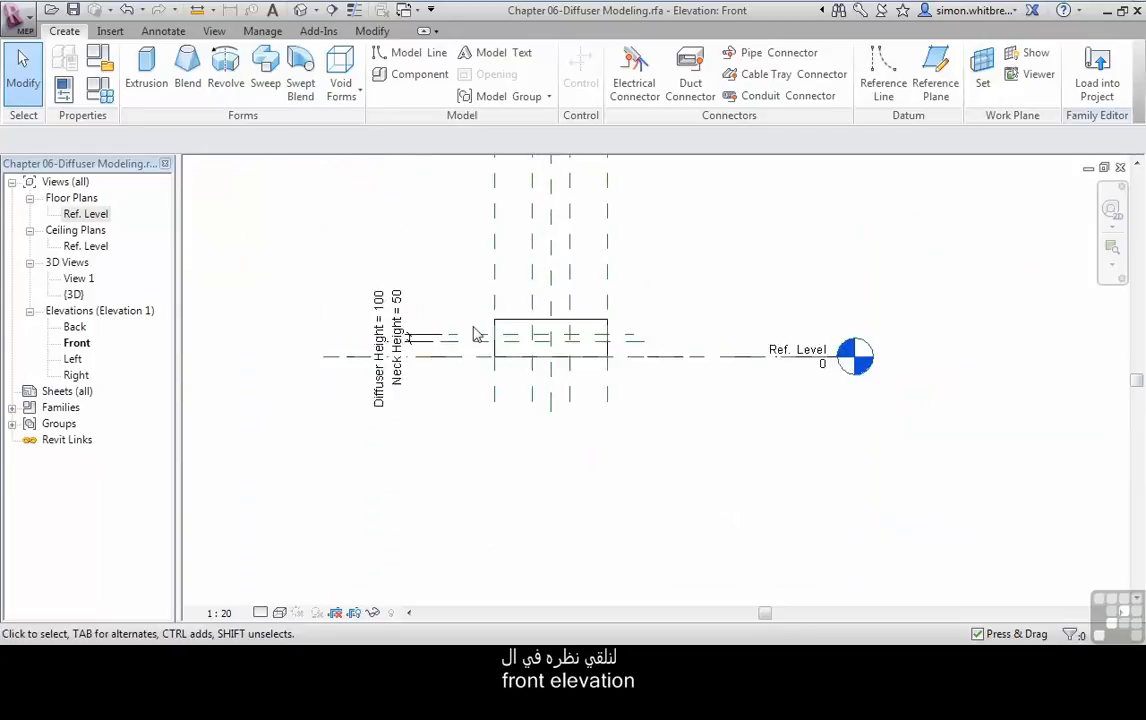
pyautogui.scroll(5, 460, 325)
pyautogui.click(560, 331)
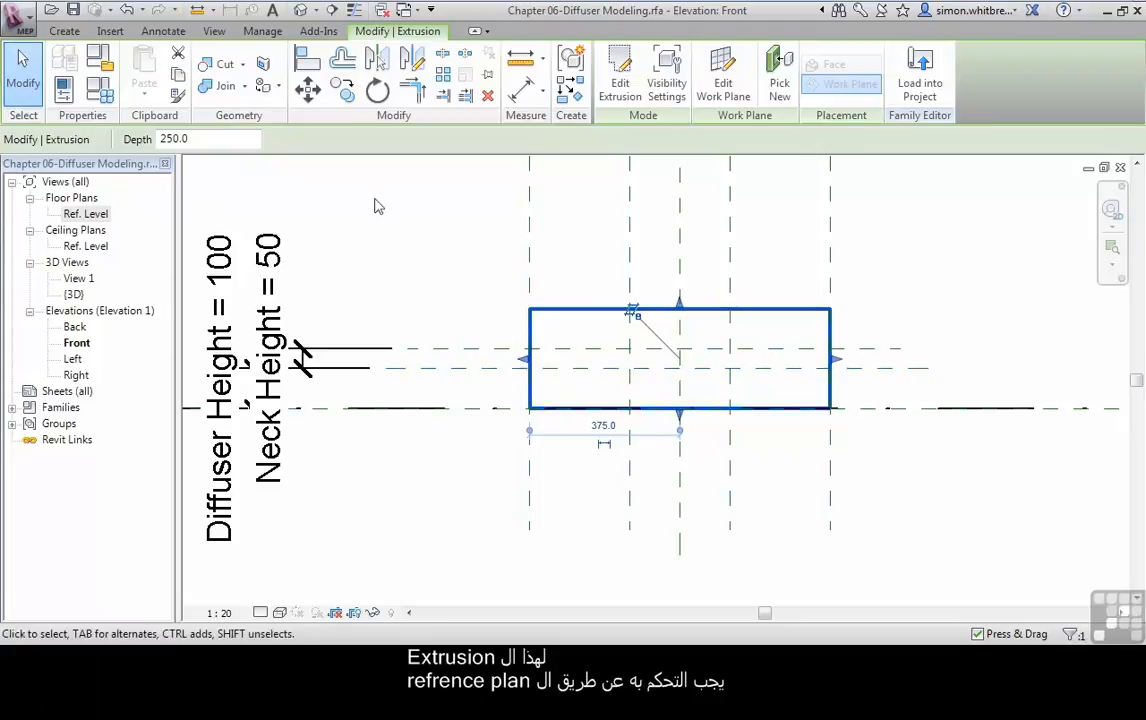
pyautogui.click(309, 62)
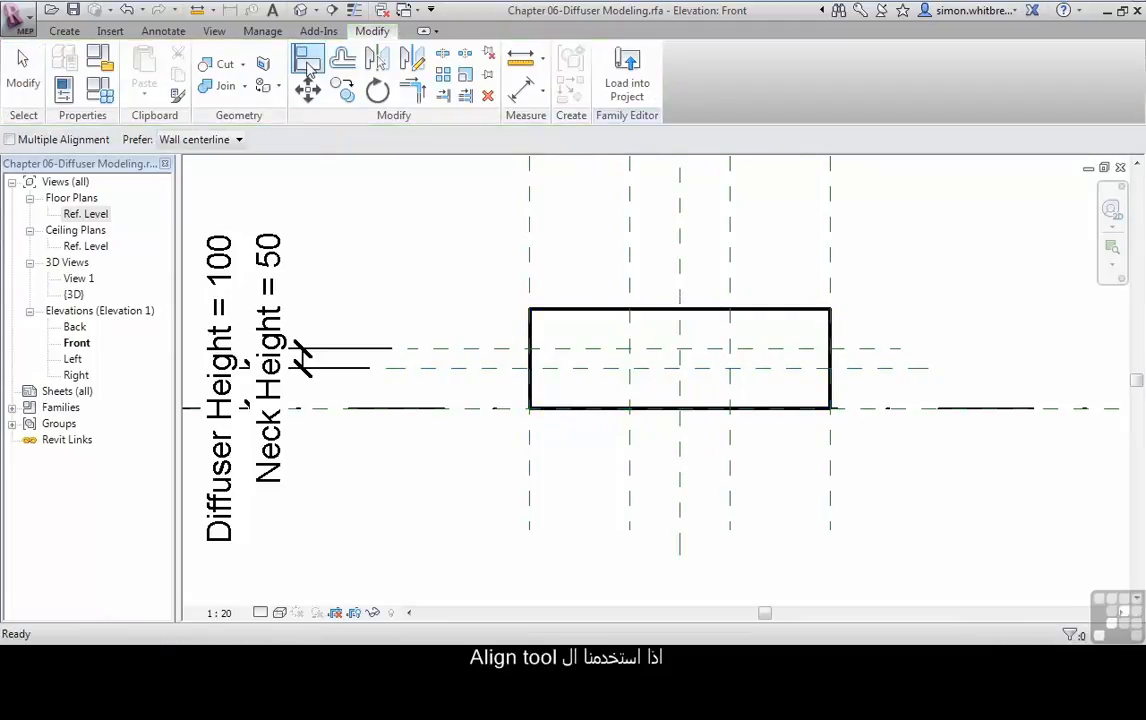
pyautogui.click(482, 369)
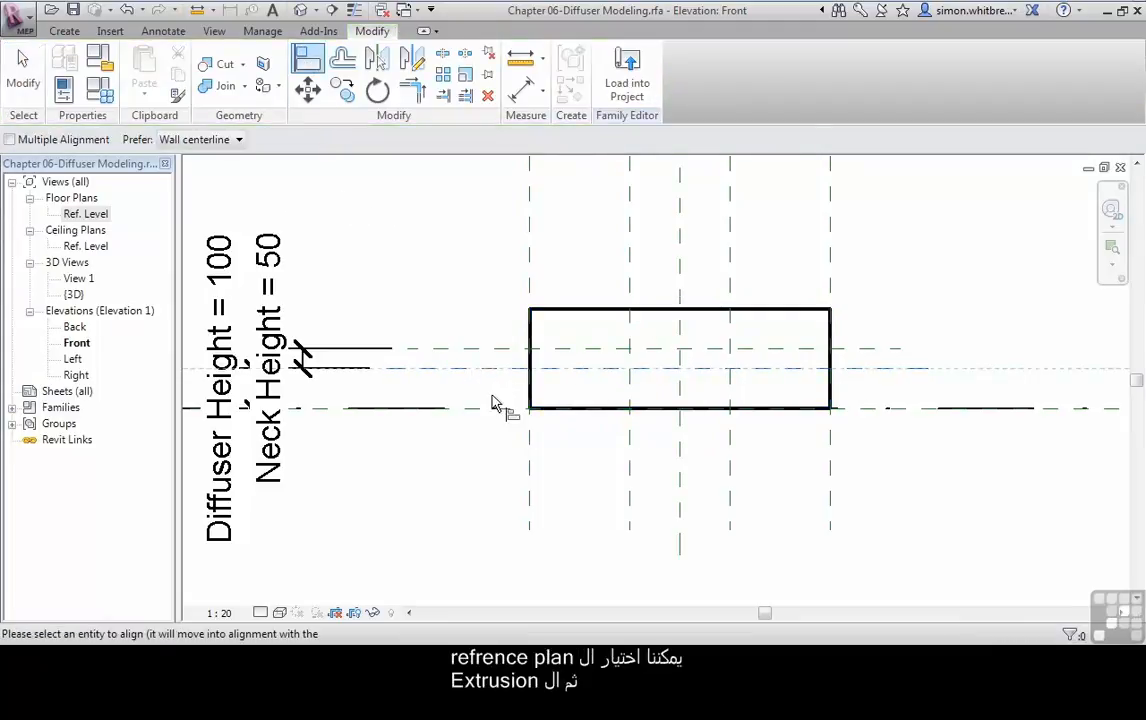
pyautogui.click(610, 311)
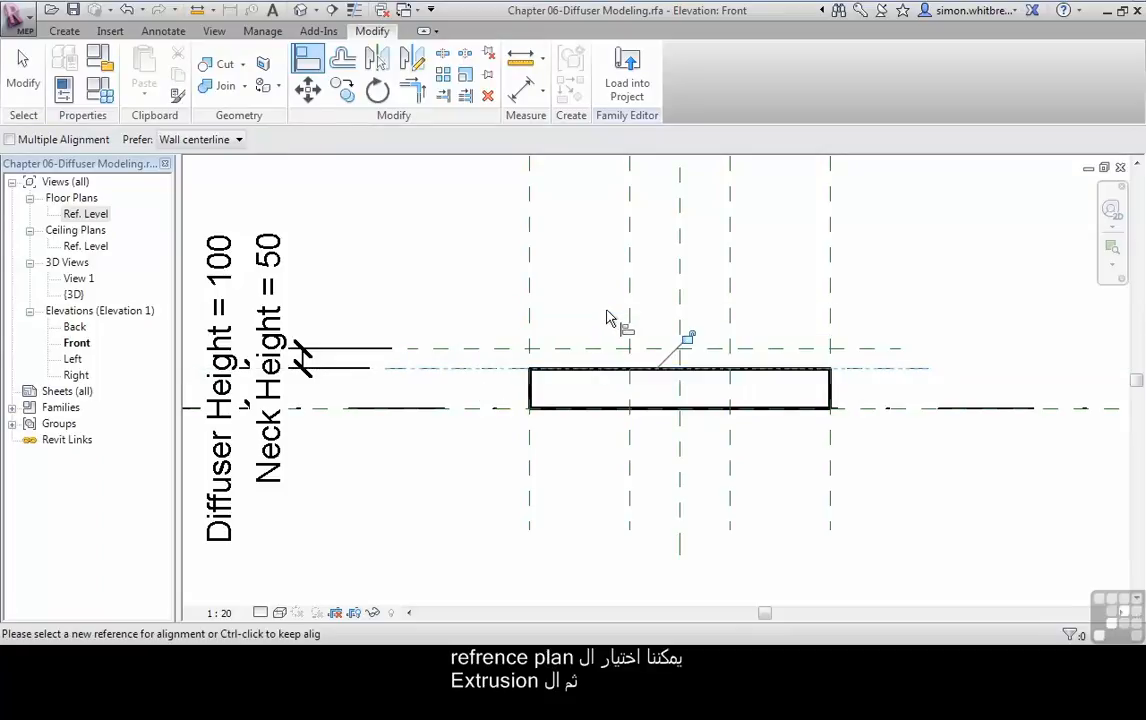
pyautogui.click(686, 338)
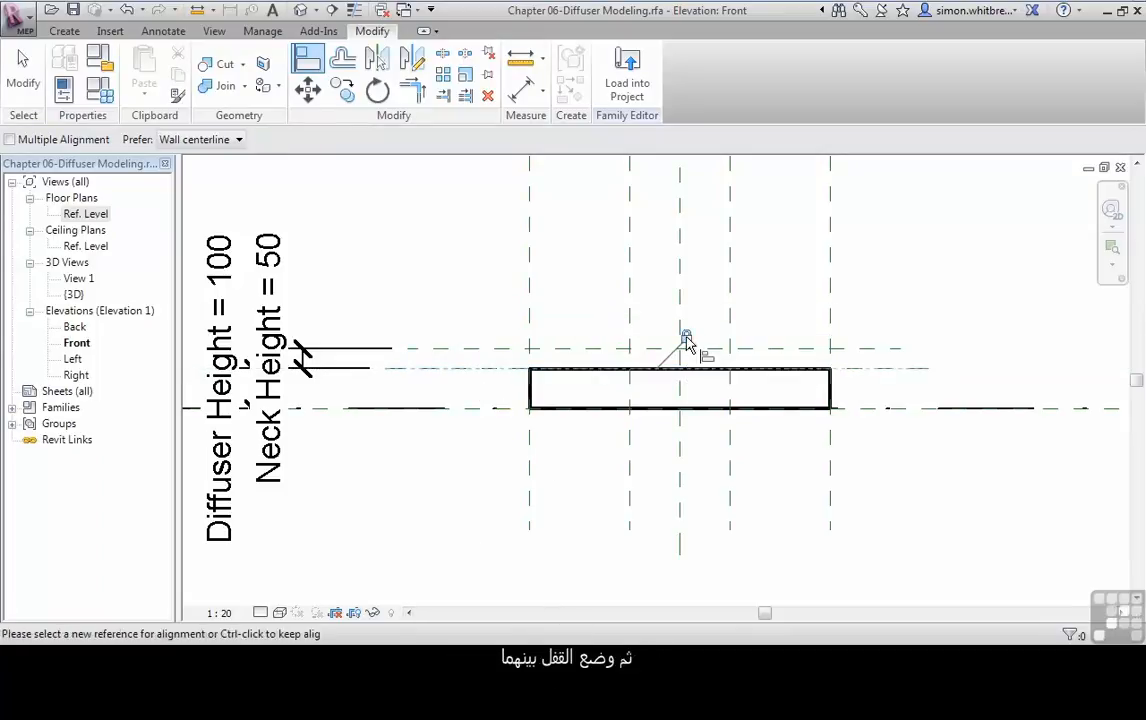
# Retile the views, set the Diffuser Height parameter to 50 in Family Types, apply it, and close the dialog.
pyautogui.press('t')
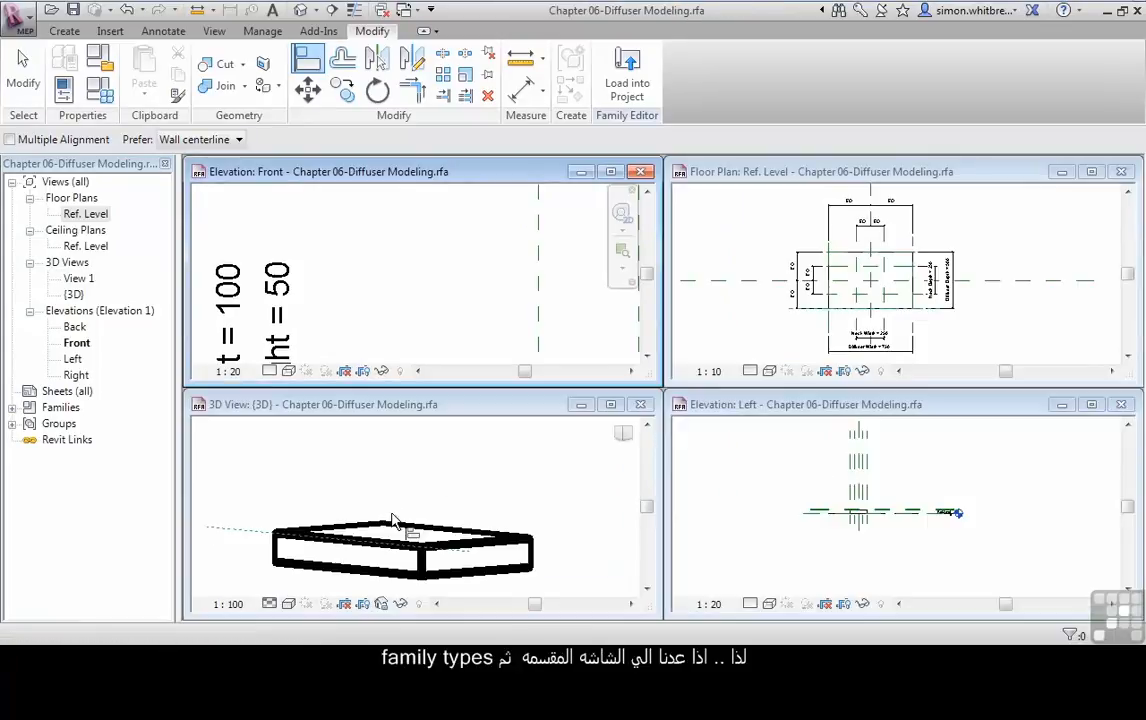
pyautogui.moveTo(343, 281); pyautogui.dragTo(306, 259, button='middle')
pyautogui.click(100, 93)
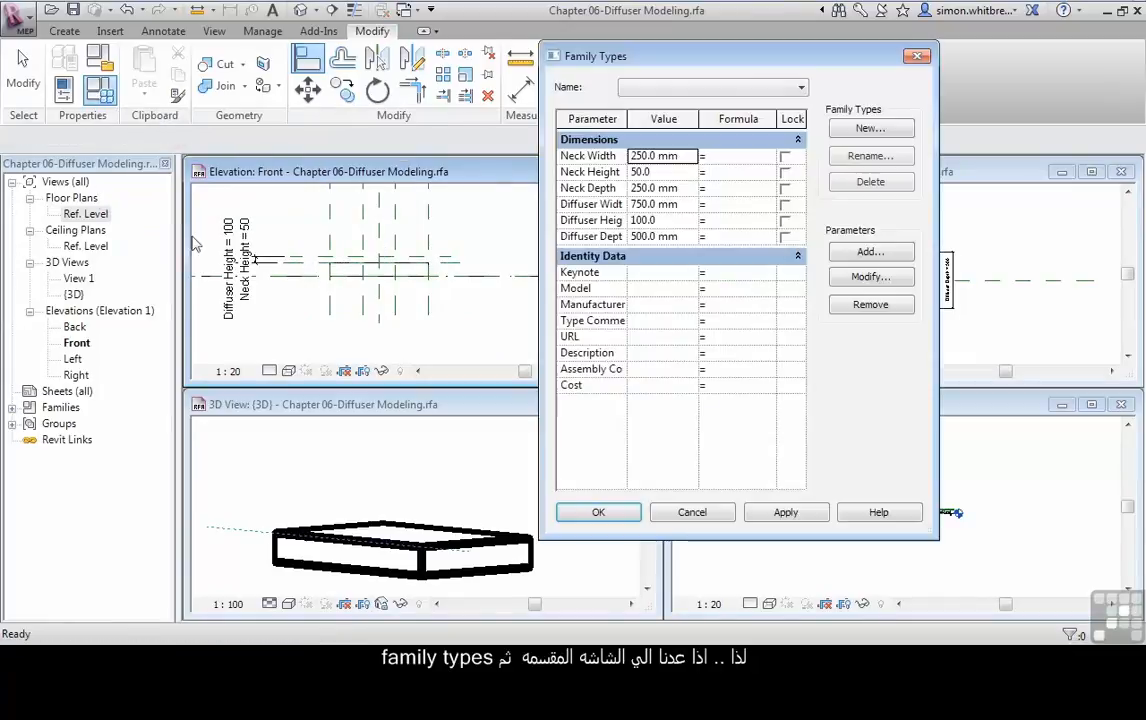
pyautogui.click(684, 221)
pyautogui.write('50')
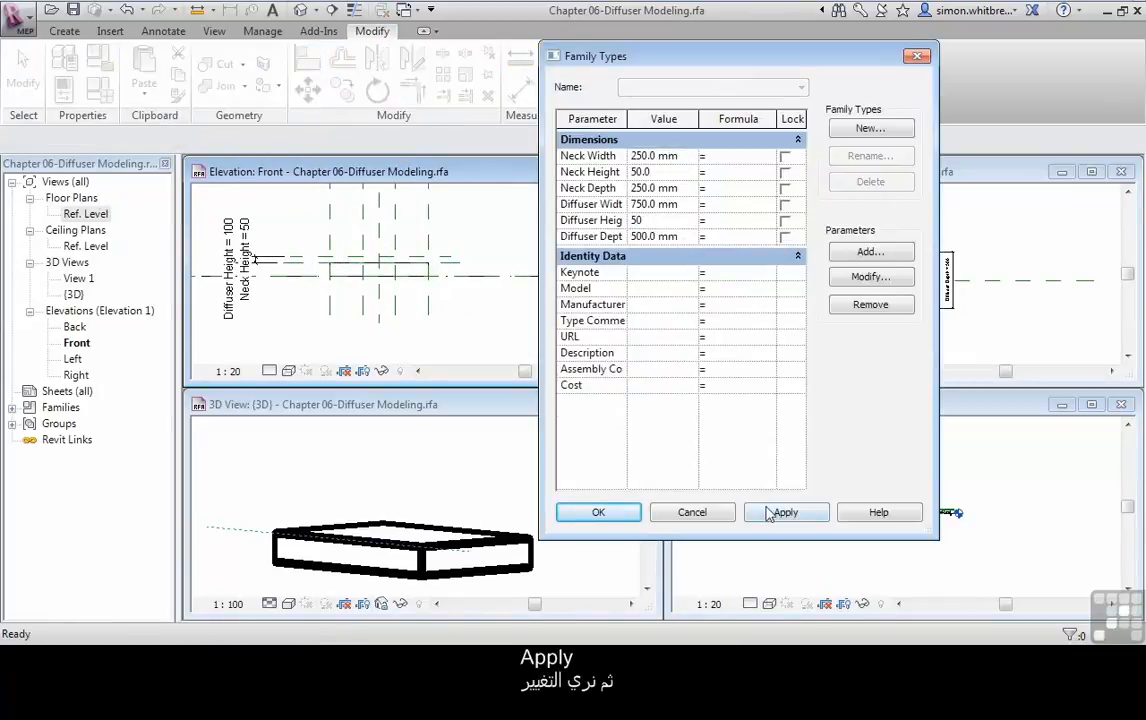
pyautogui.click(775, 515)
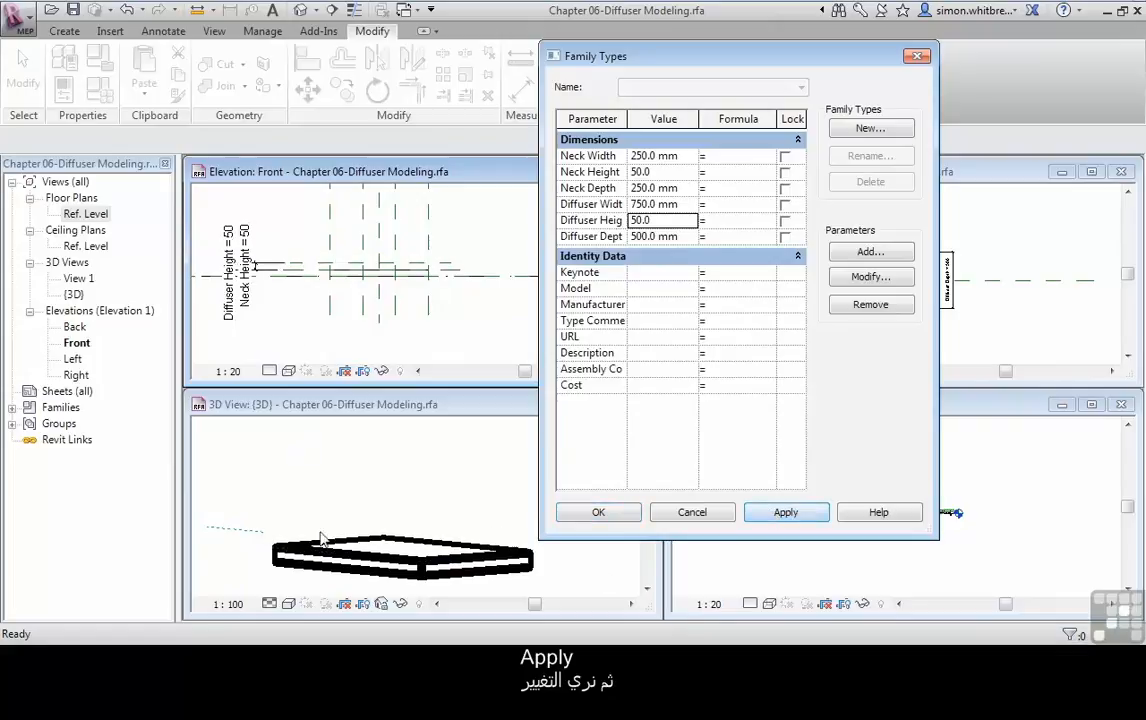
pyautogui.click(598, 513)
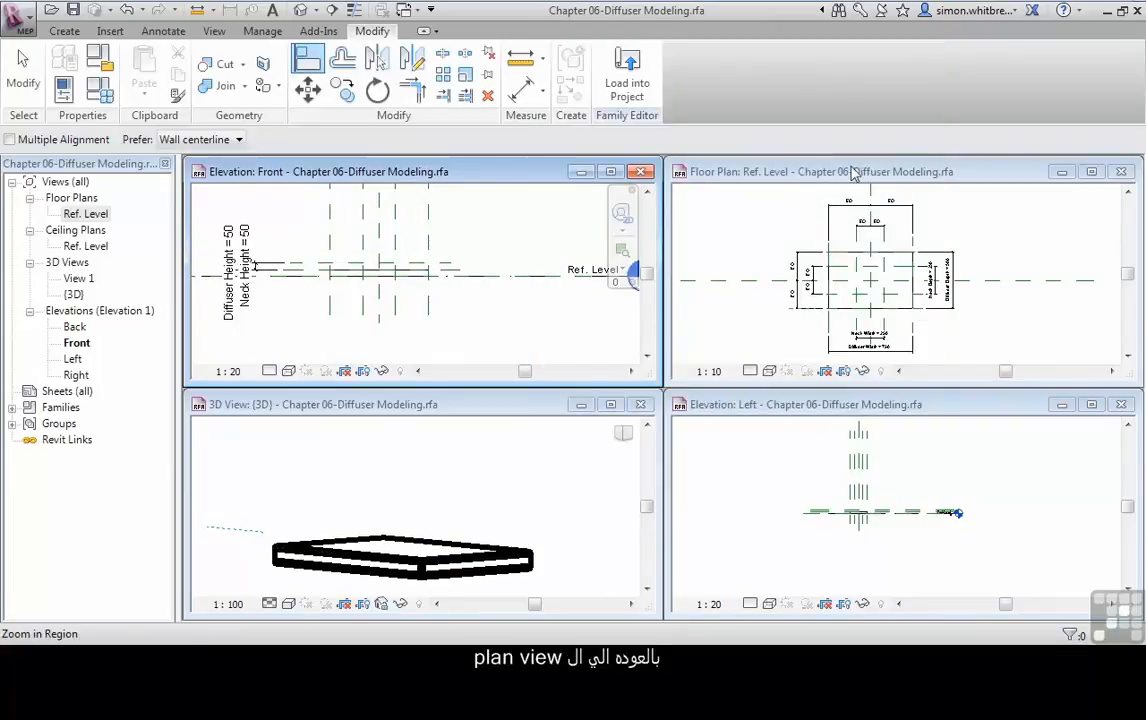
# Maximize the Ref. Level floor plan and end the Align command.
pyautogui.doubleClick(767, 171)
pyautogui.moveTo(231, 366)
pyautogui.mouseDown(button='middle')
pyautogui.moveTo(356, 248)
pyautogui.moveTo(504, 376)
pyautogui.mouseUp(button='middle')
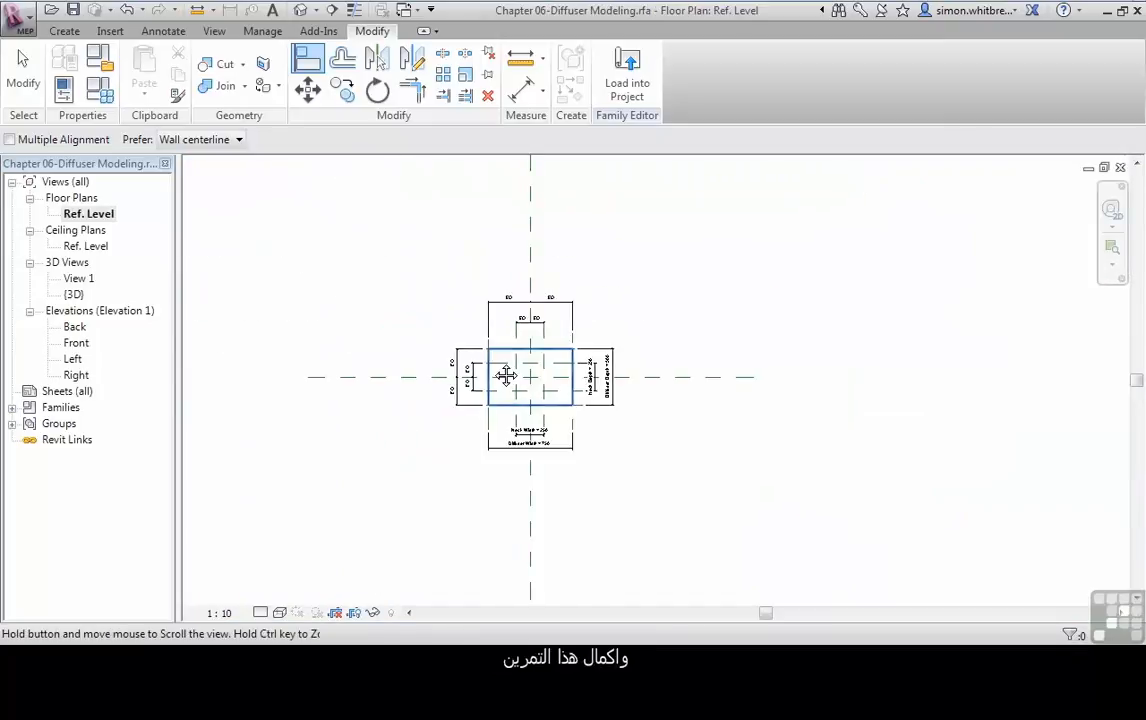
pyautogui.click(23, 72)
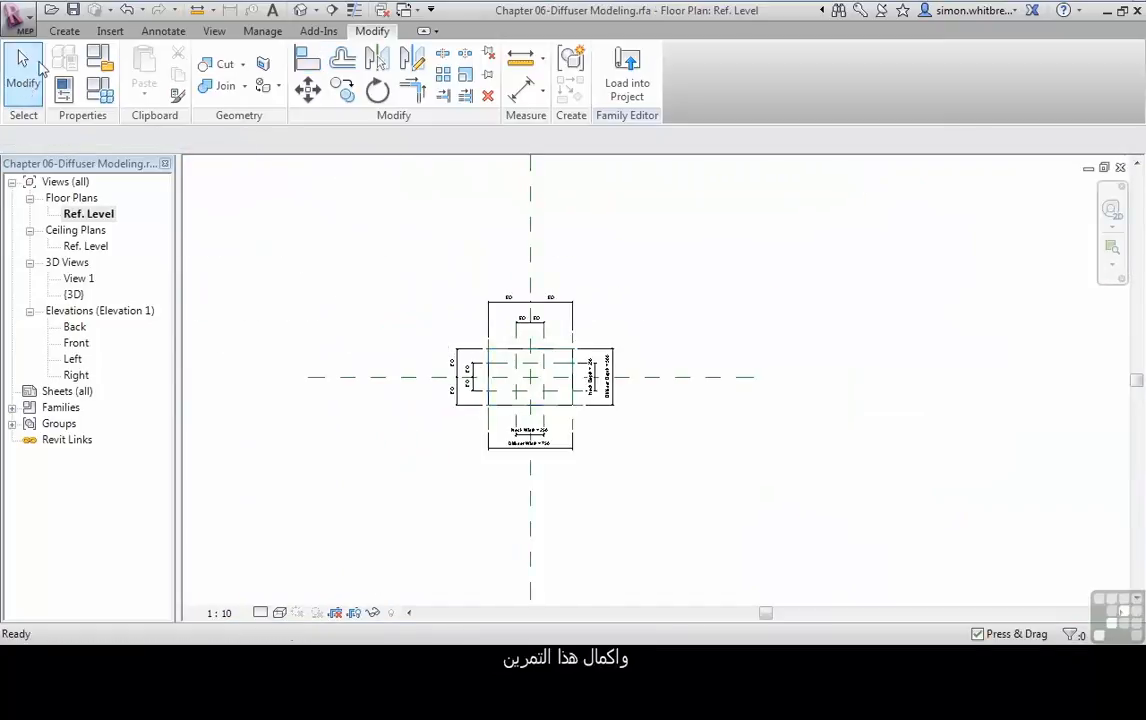
pyautogui.click(63, 31)
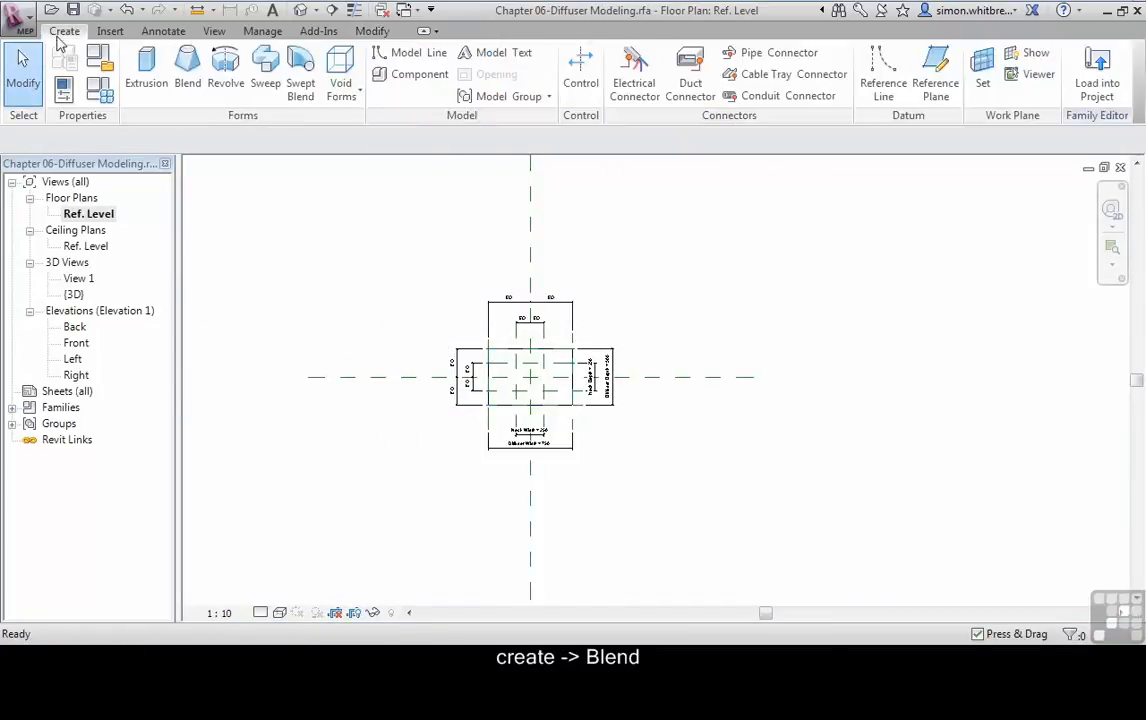
pyautogui.click(182, 88)
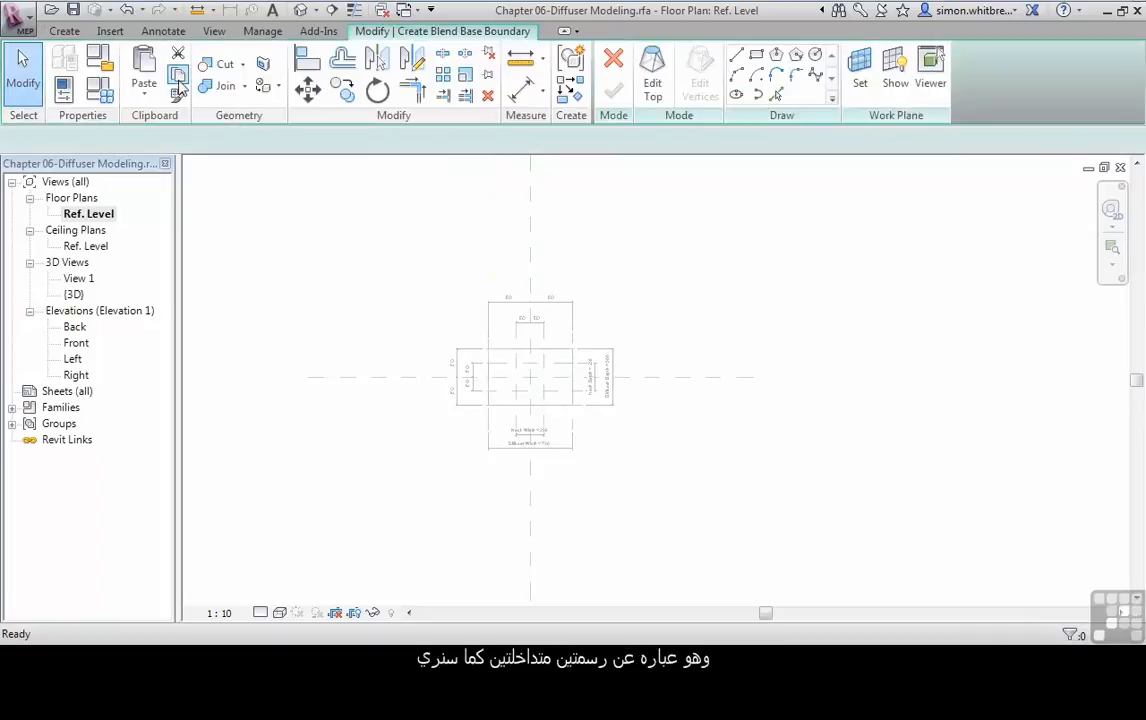
pyautogui.scroll(3, 440, 391)
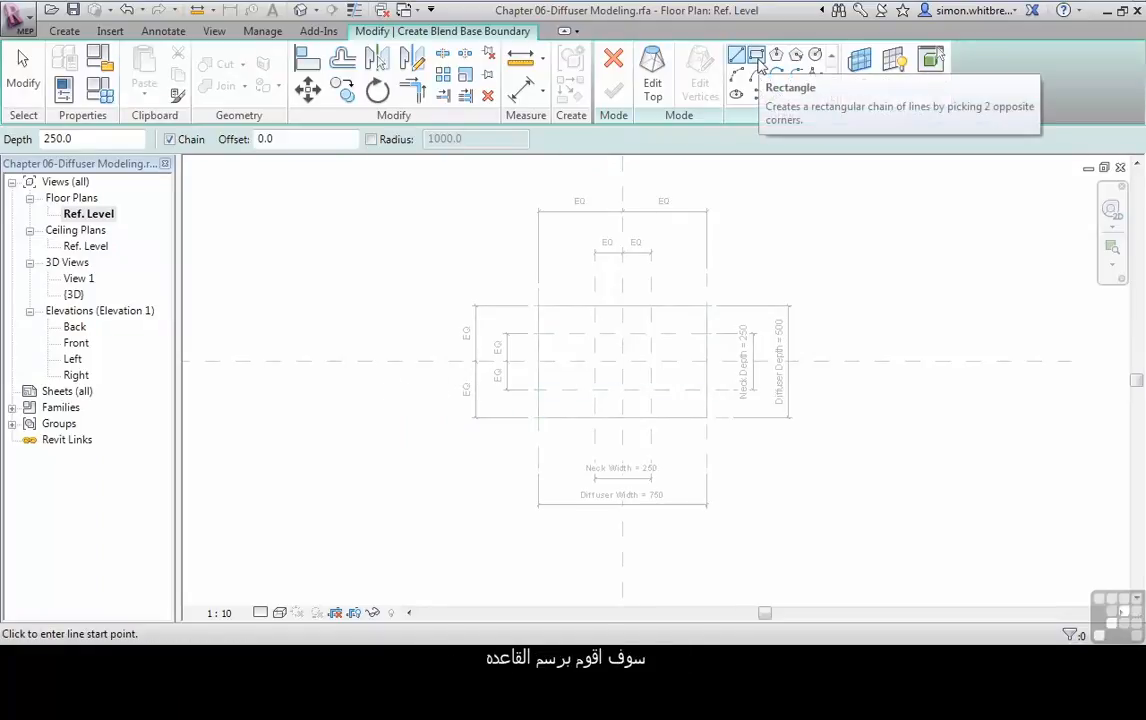
pyautogui.click(756, 56)
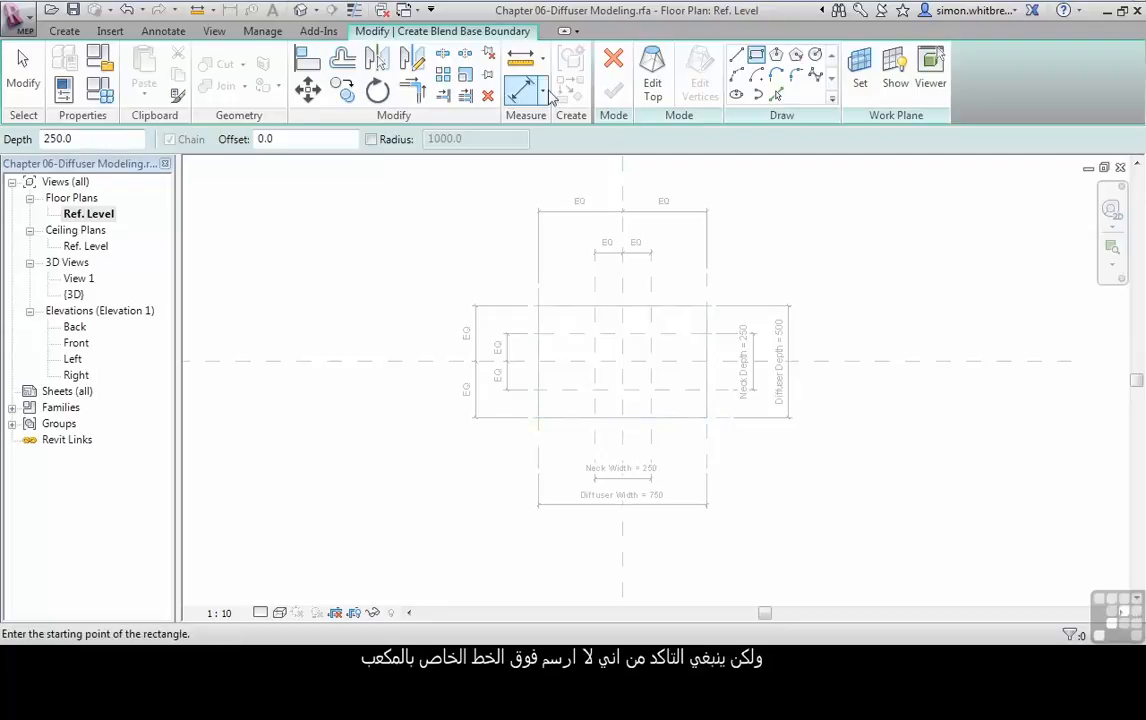
pyautogui.click(613, 58)
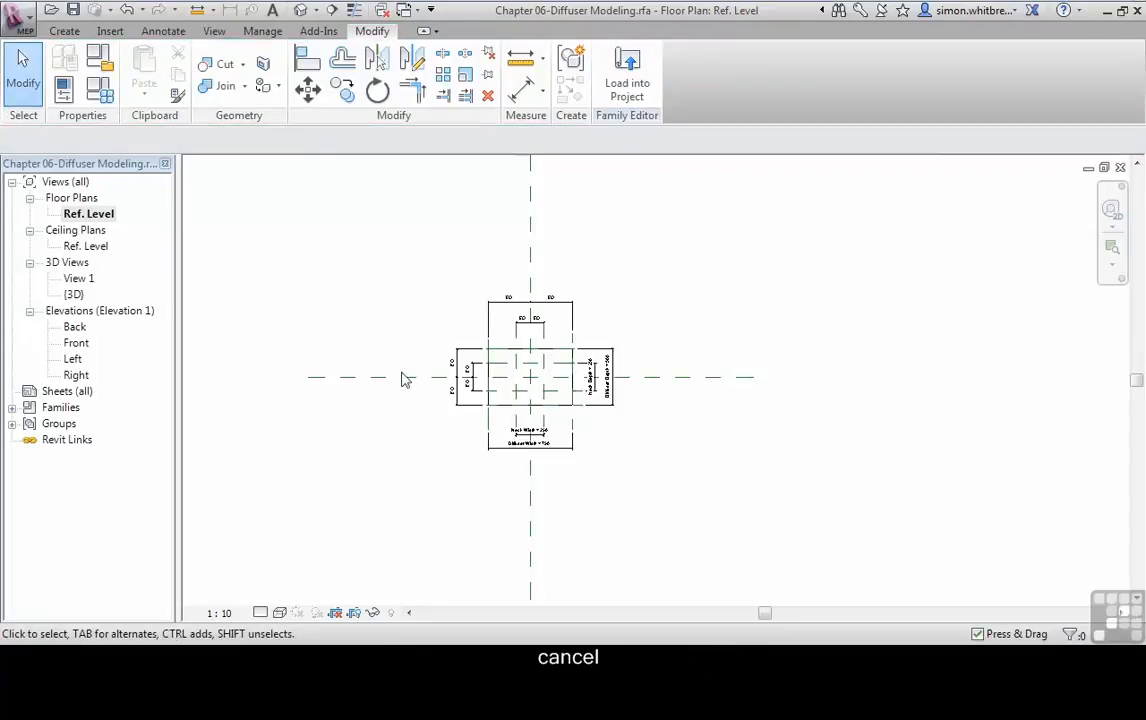
# Temporarily hide the diffuser extrusion in the Ref. Level floor plan using Hide Element.
pyautogui.scroll(3, 532, 384)
pyautogui.click(455, 313)
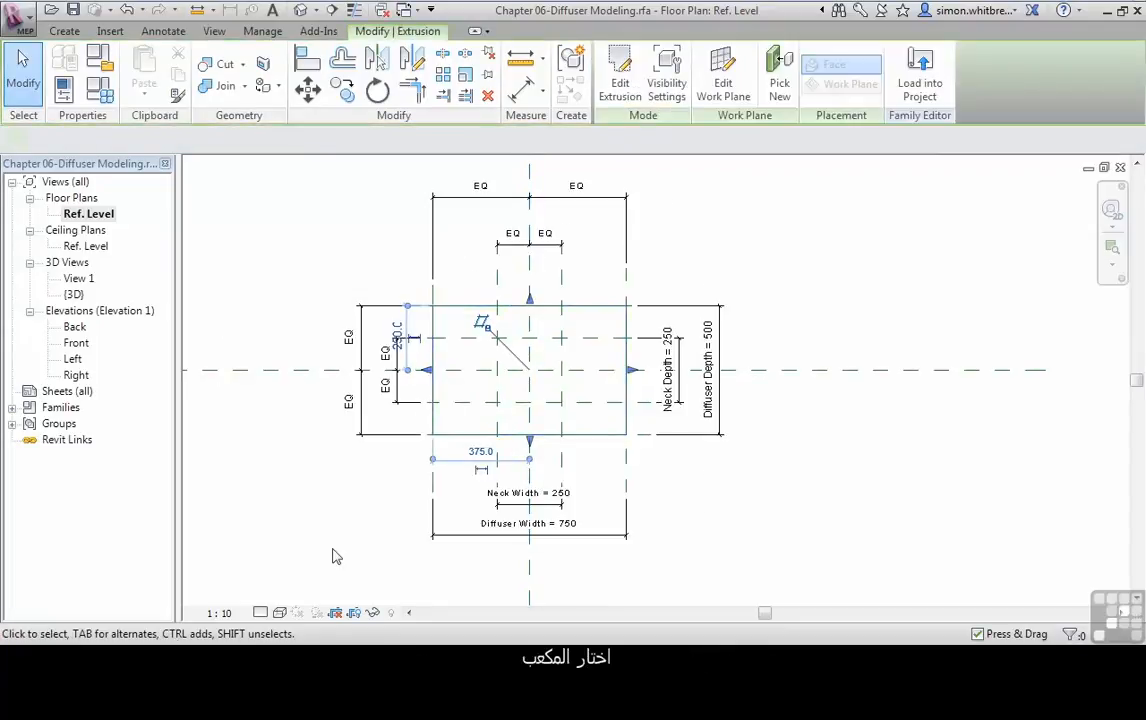
pyautogui.click(372, 612)
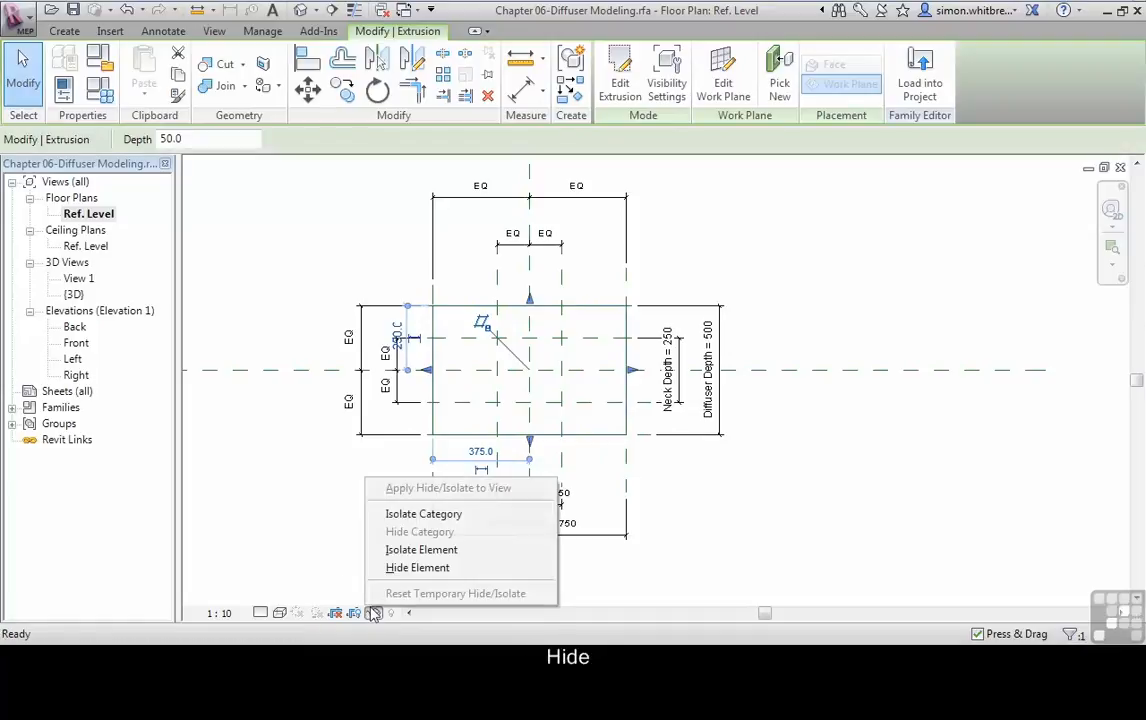
pyautogui.click(483, 570)
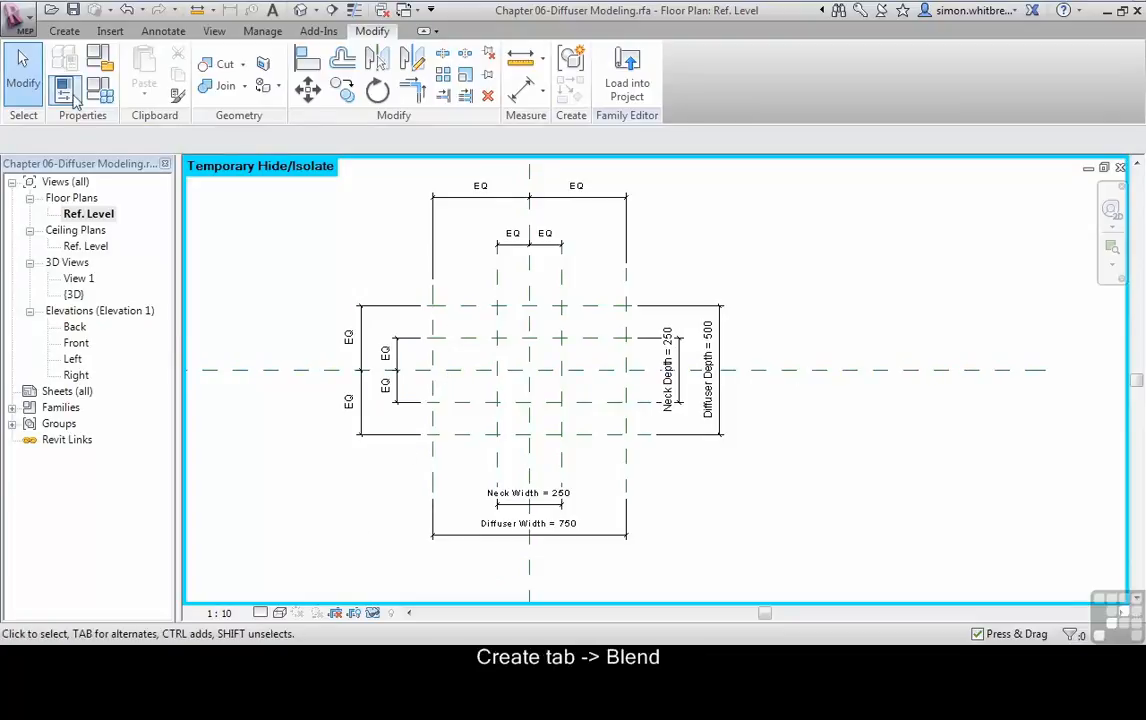
# Start a Blend and sketch its rectangular base on the Diffuser Width and Diffuser Depth reference planes, locking all four sides.
pyautogui.click(64, 32)
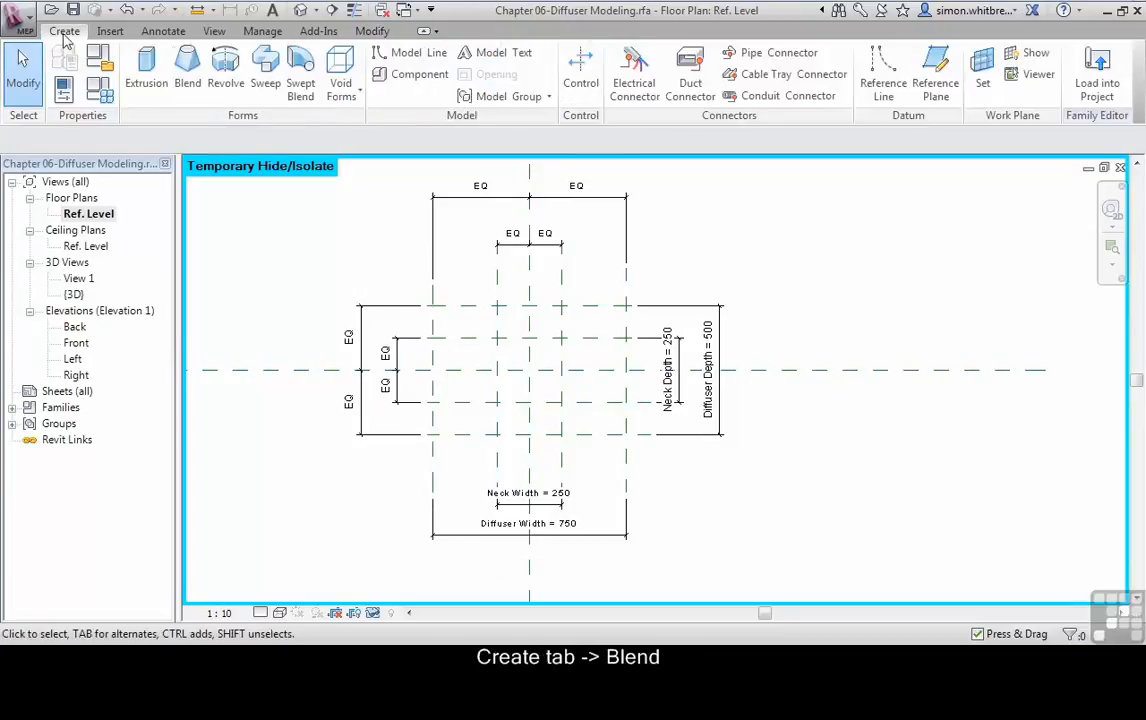
pyautogui.click(185, 84)
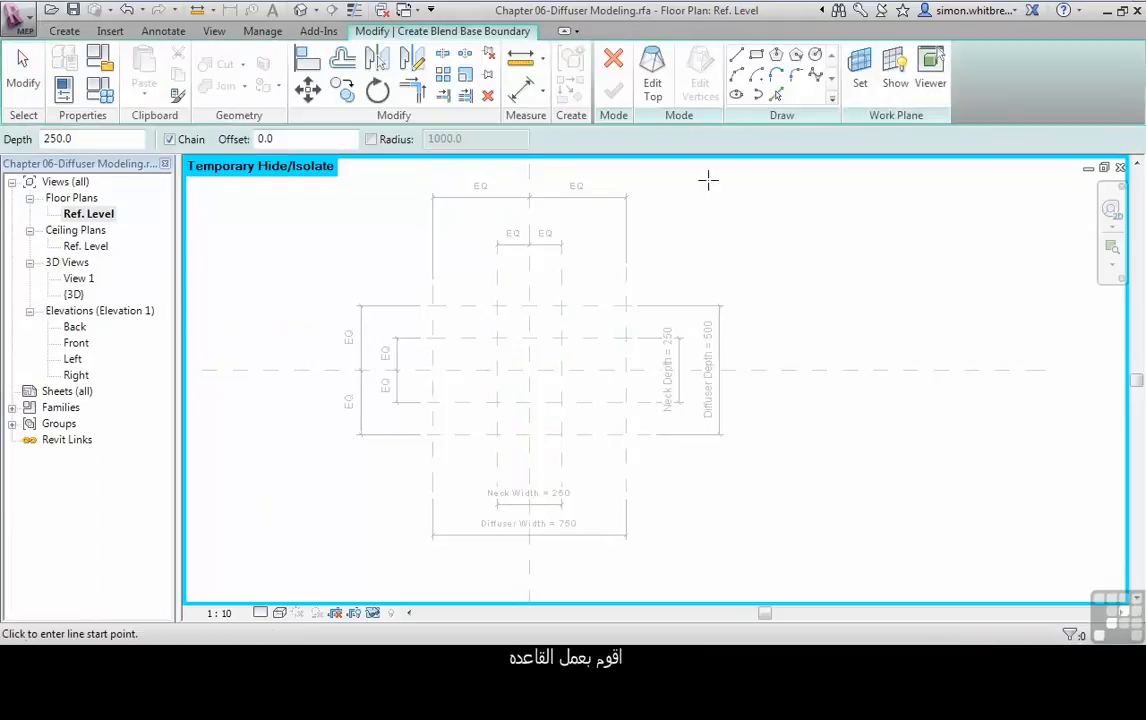
pyautogui.click(433, 305)
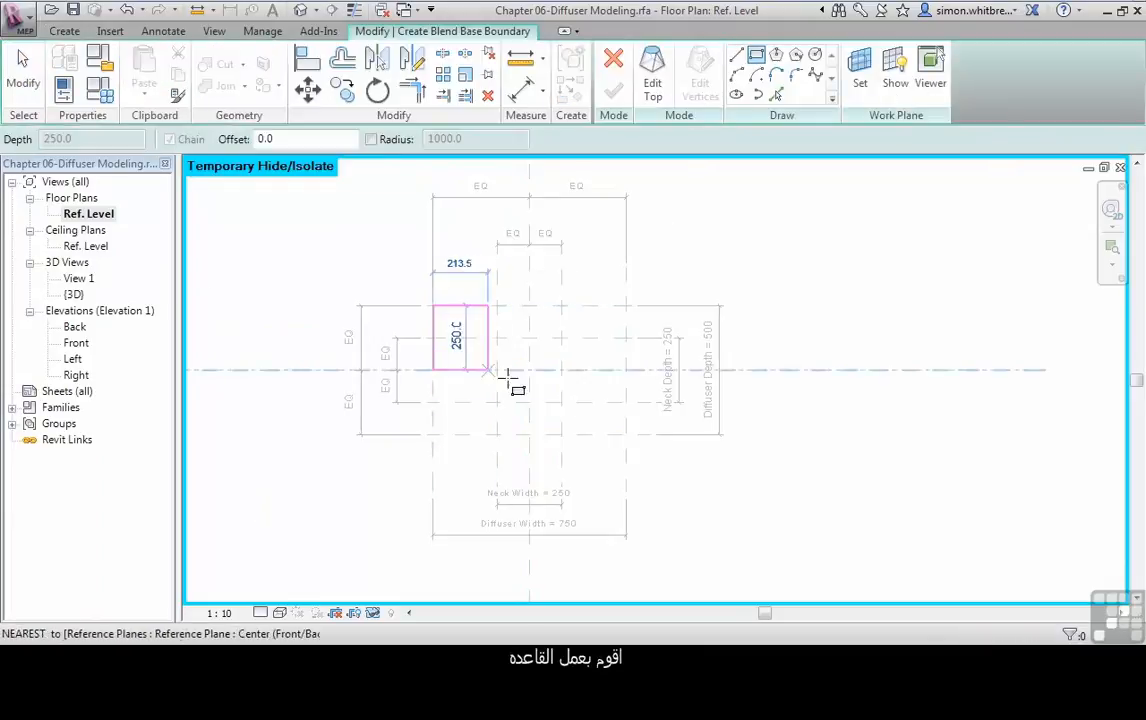
pyautogui.click(625, 434)
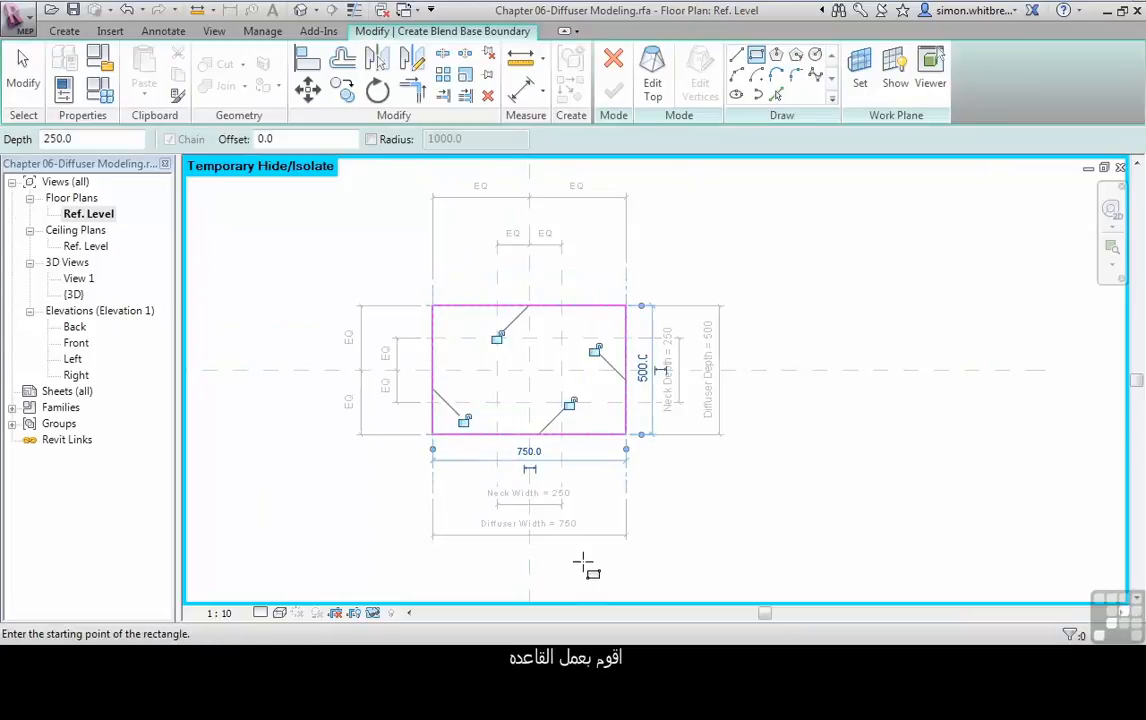
pyautogui.click(464, 419)
pyautogui.click(568, 403)
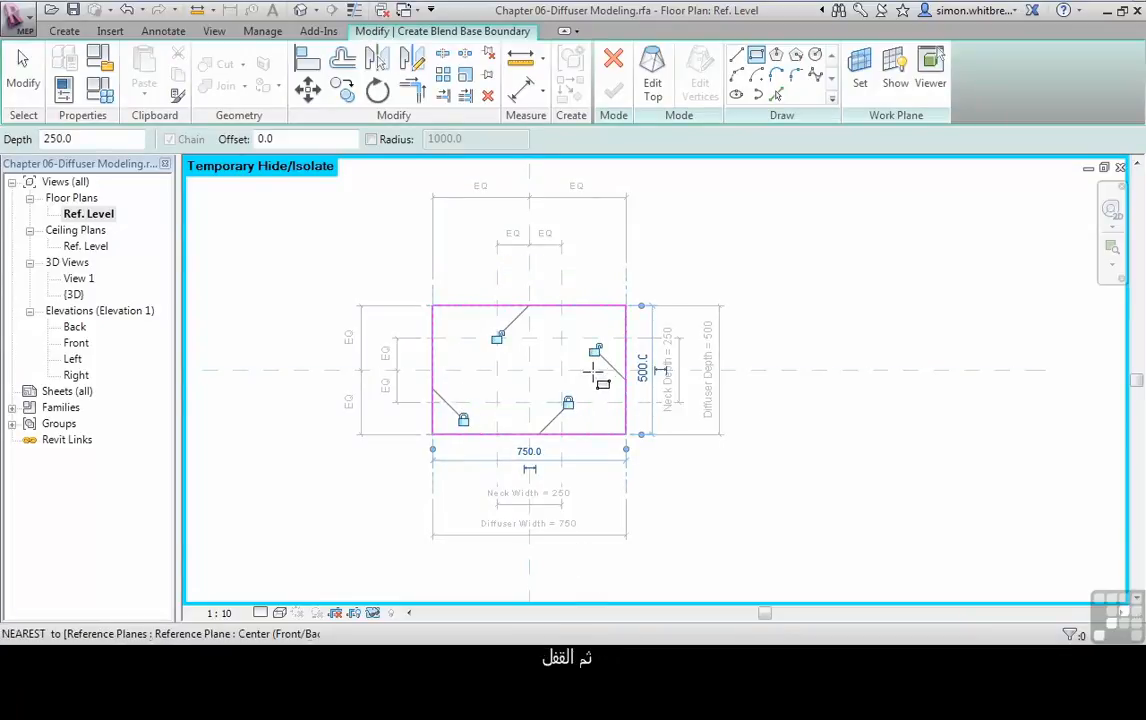
pyautogui.click(593, 349)
pyautogui.click(497, 337)
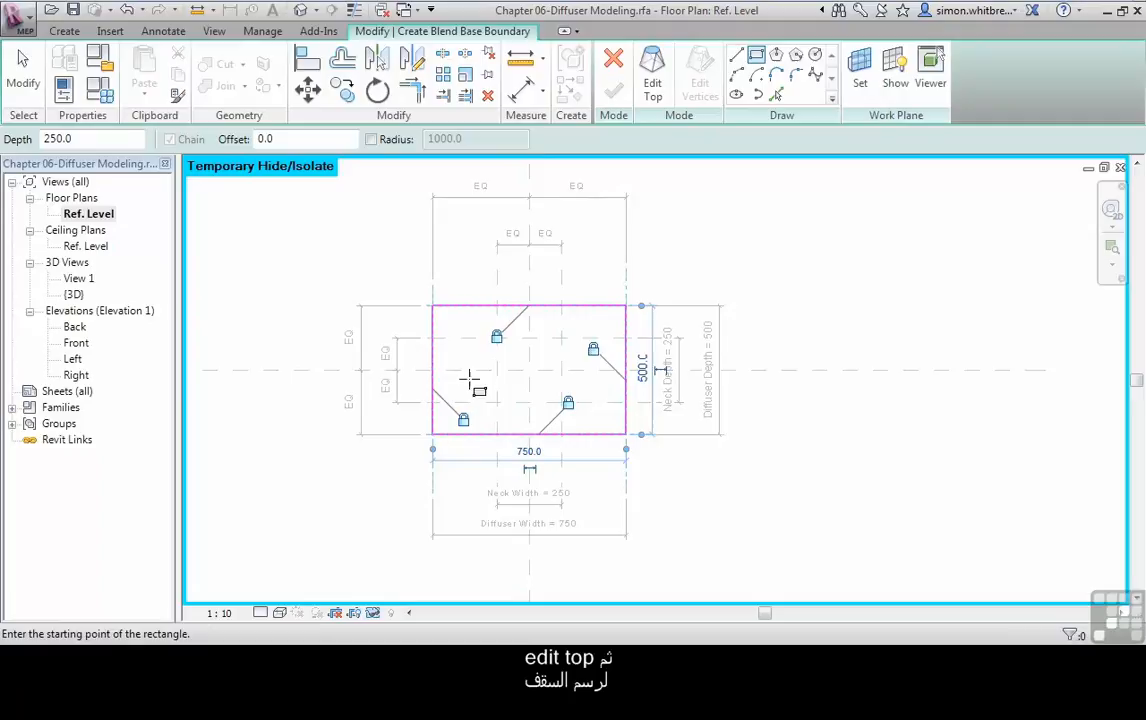
# Switch to the blend's top boundary and create locked lines from the four Neck Width and Neck Depth reference planes using Pick Lines.
pyautogui.click(651, 88)
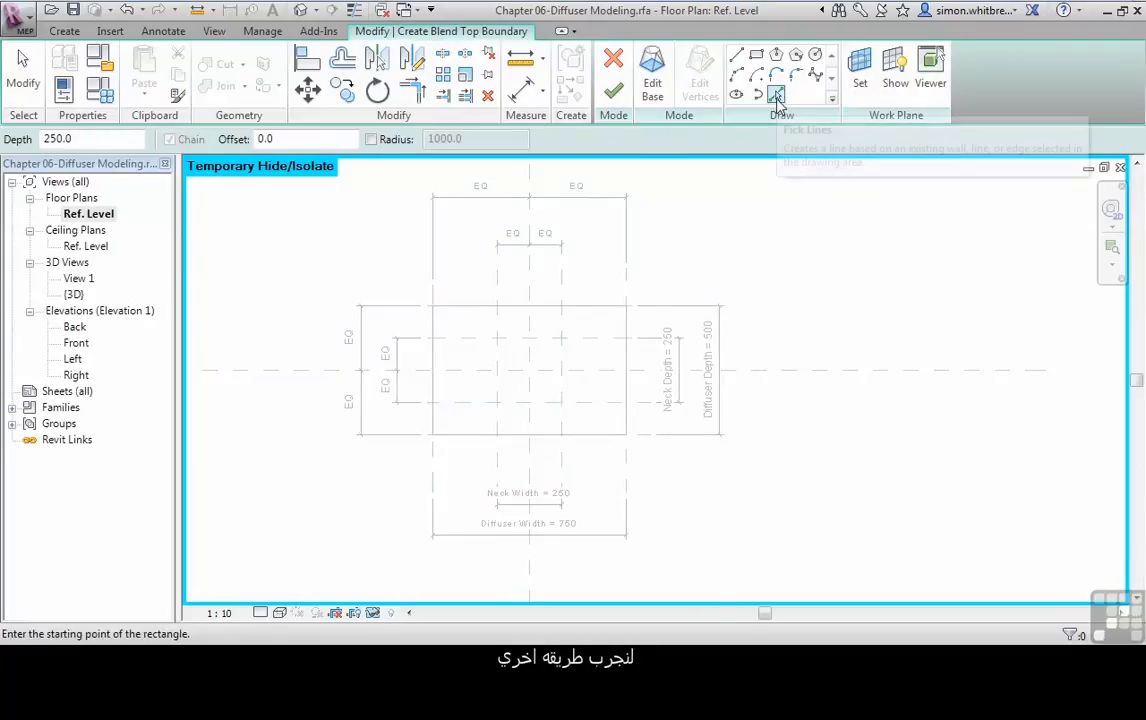
pyautogui.click(776, 97)
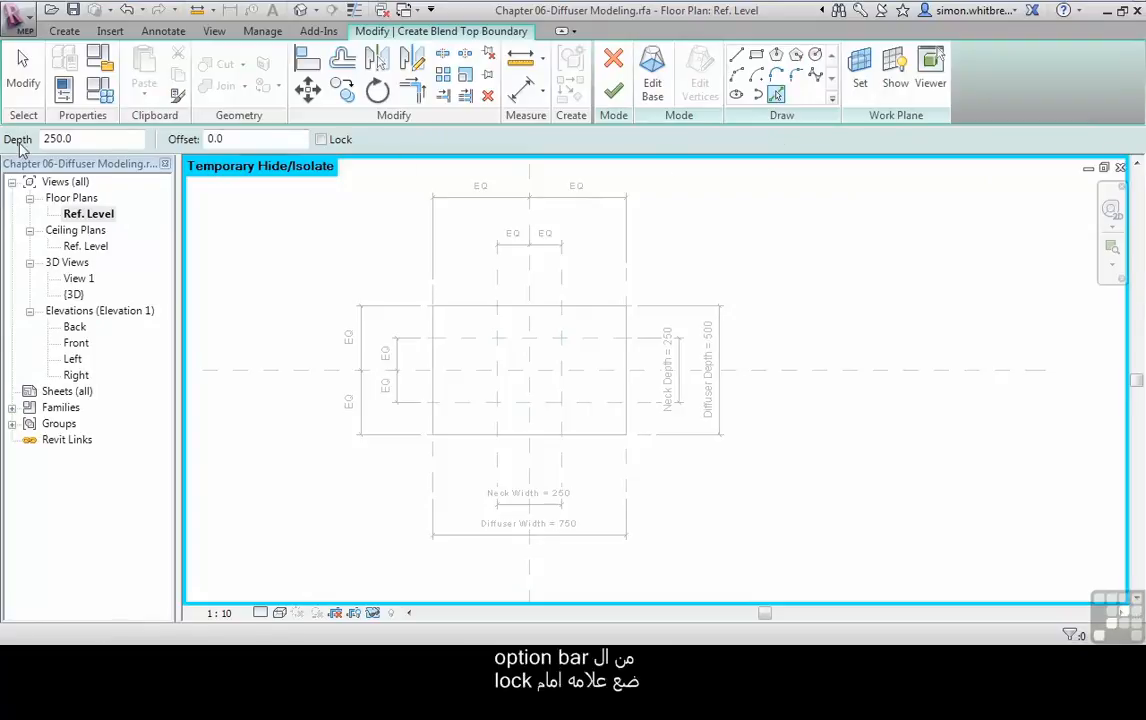
pyautogui.click(320, 140)
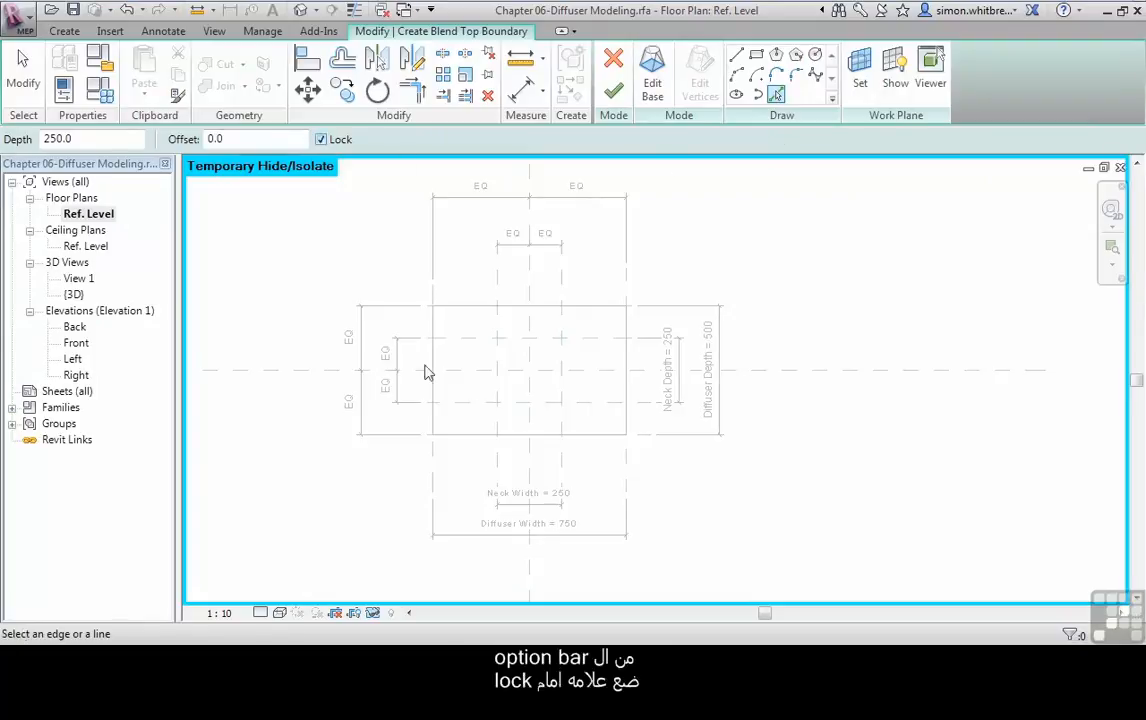
pyautogui.click(499, 322)
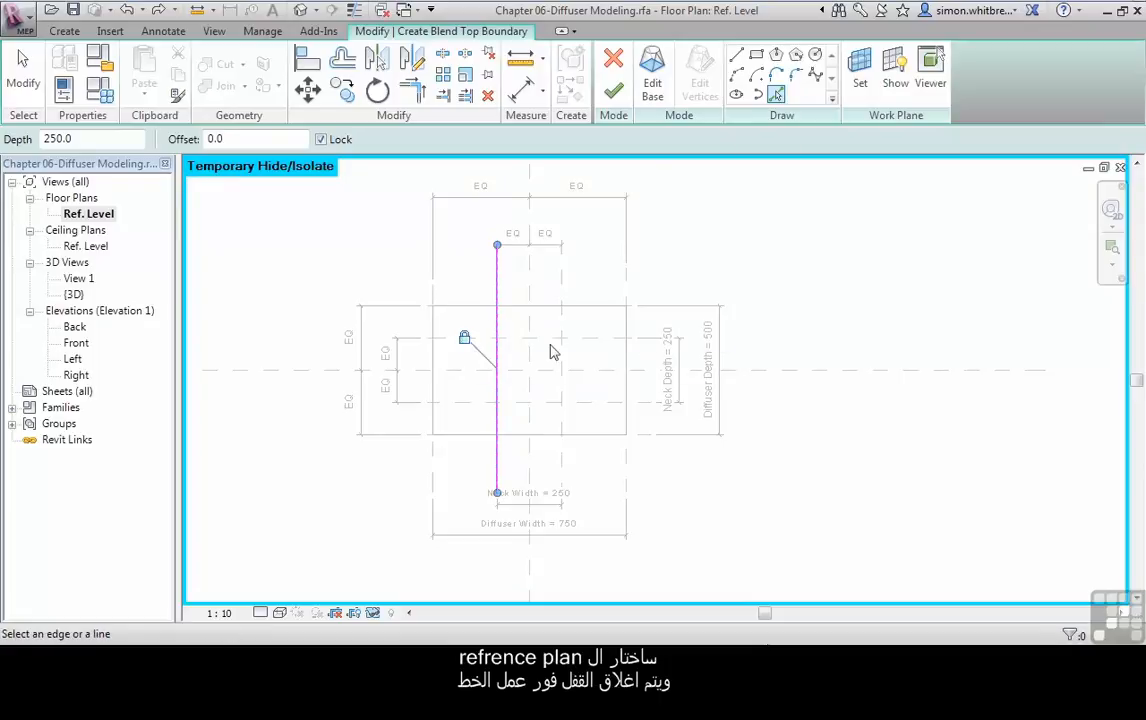
pyautogui.click(581, 338)
pyautogui.click(562, 390)
pyautogui.click(583, 403)
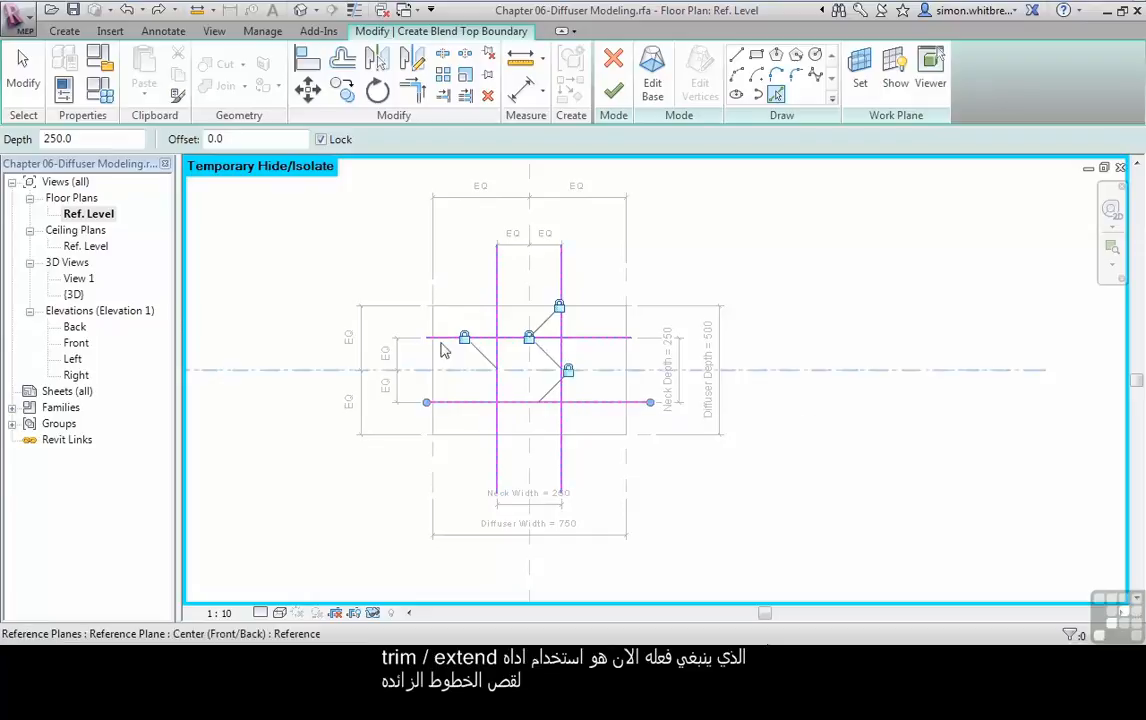
# Trim the four top boundary lines into a closed rectangle at their corners and finish the blend.
pyautogui.click(412, 90)
pyautogui.click(498, 366)
pyautogui.click(512, 338)
pyautogui.click(537, 338)
pyautogui.click(562, 388)
pyautogui.click(546, 402)
pyautogui.click(499, 418)
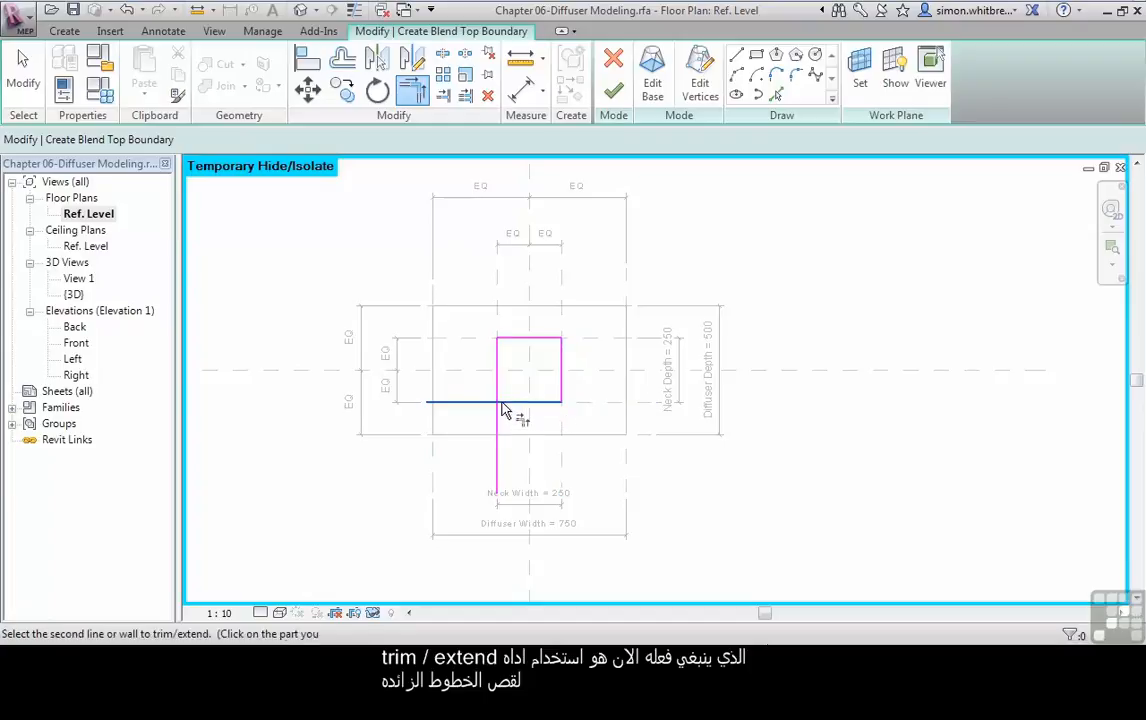
pyautogui.click(503, 400)
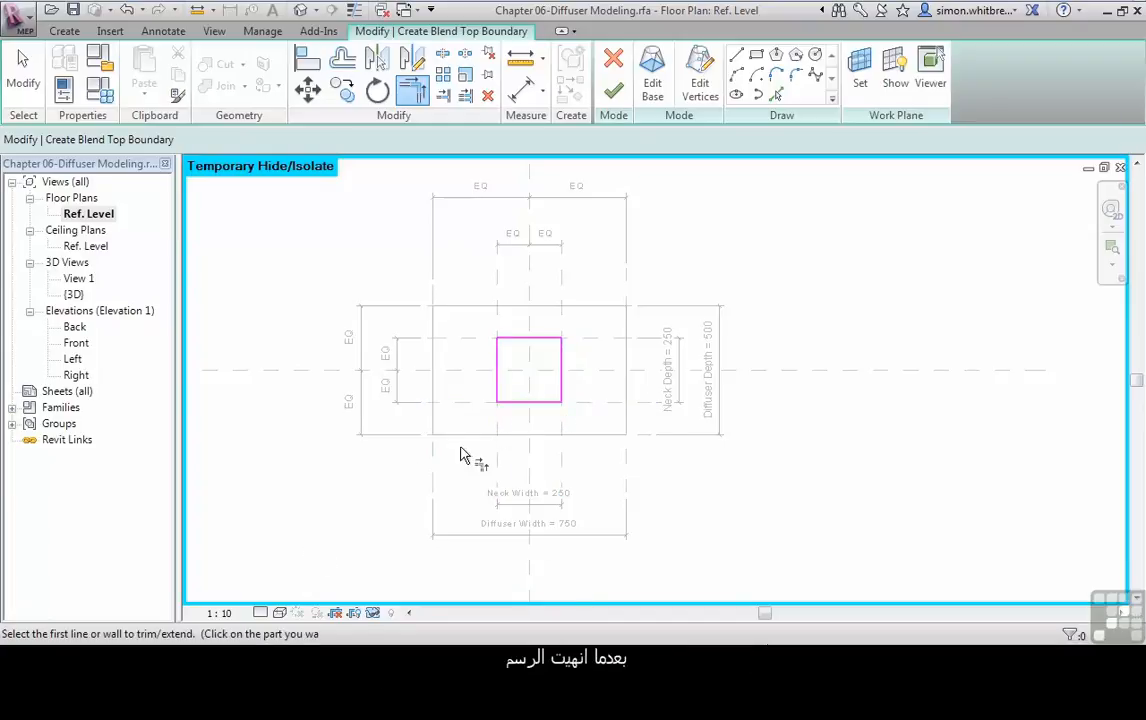
pyautogui.click(613, 95)
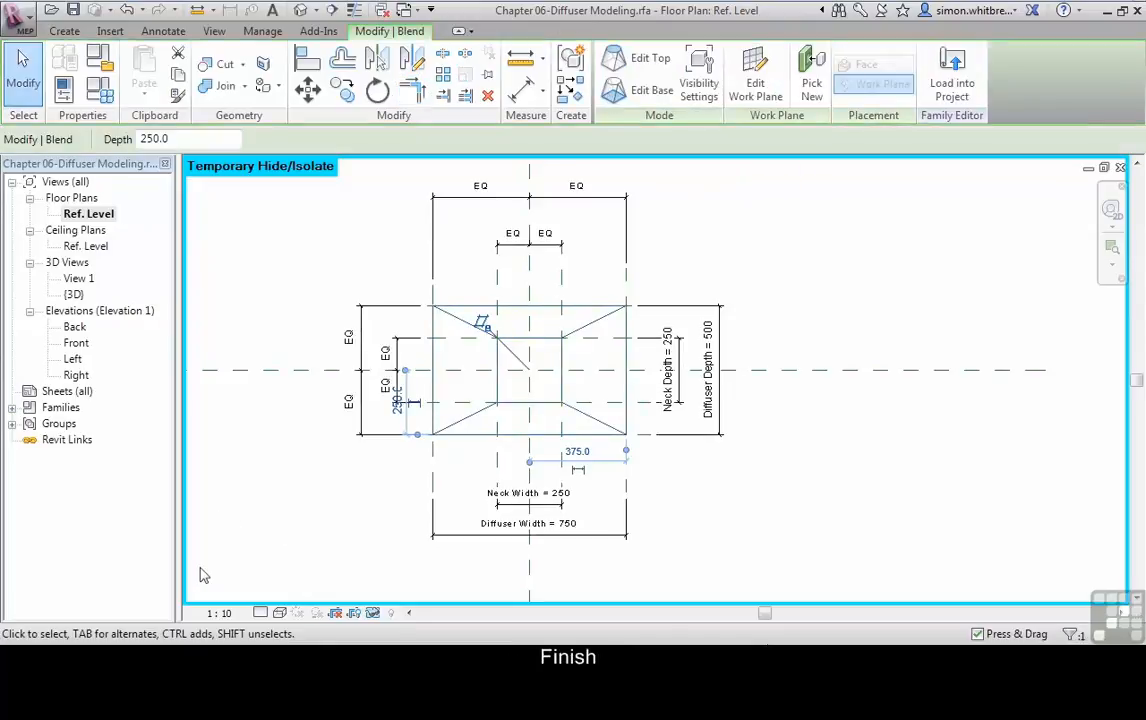
# Tile the open views and frame the blend in the floor plan and 3D views.
pyautogui.press('w')
pyautogui.press('t')
pyautogui.click(345, 272)
pyautogui.scroll(-6, 316, 260)
pyautogui.moveTo(321, 301); pyautogui.dragTo(317, 261, button='middle')
pyautogui.scroll(3, 391, 260)
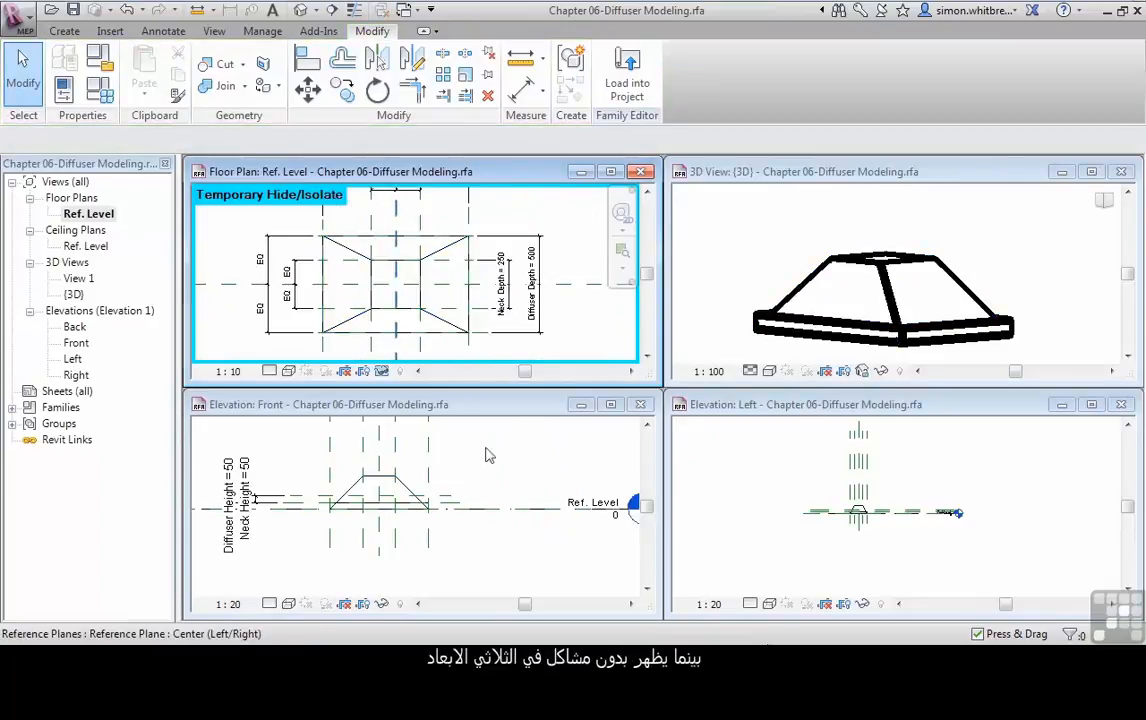
pyautogui.click(451, 447)
pyautogui.click(714, 312)
pyautogui.scroll(2, 868, 322)
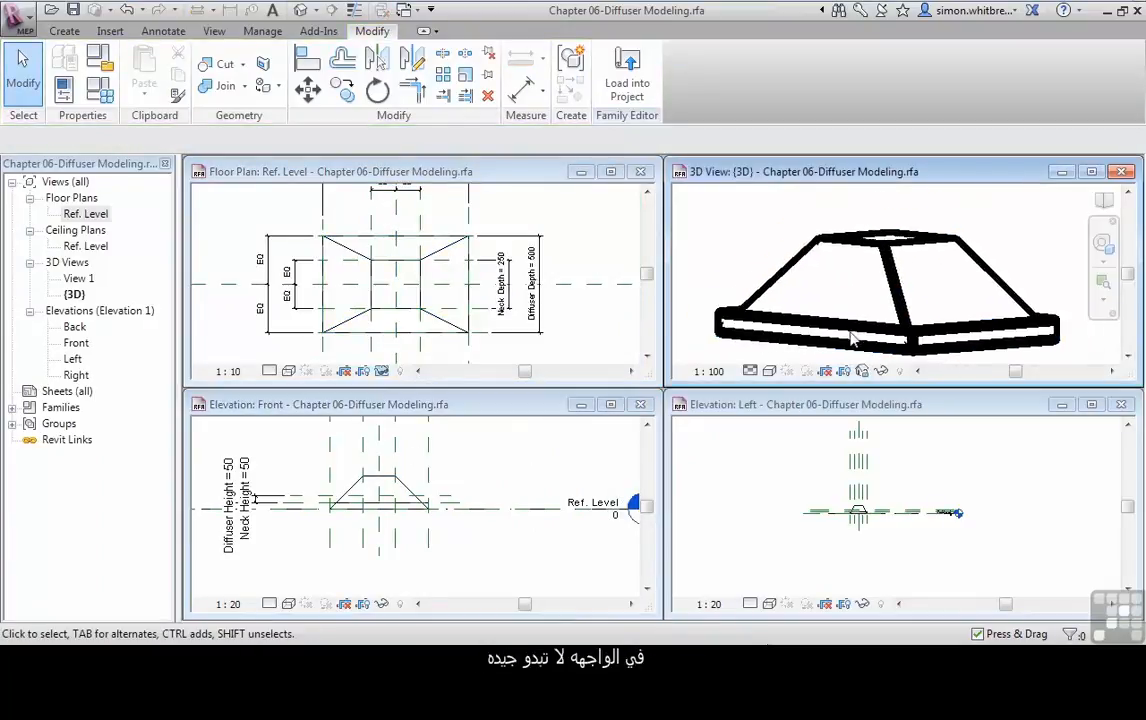
# Temporarily hide the base extrusion in the front elevation so that only the blend remains.
pyautogui.scroll(3, 356, 519)
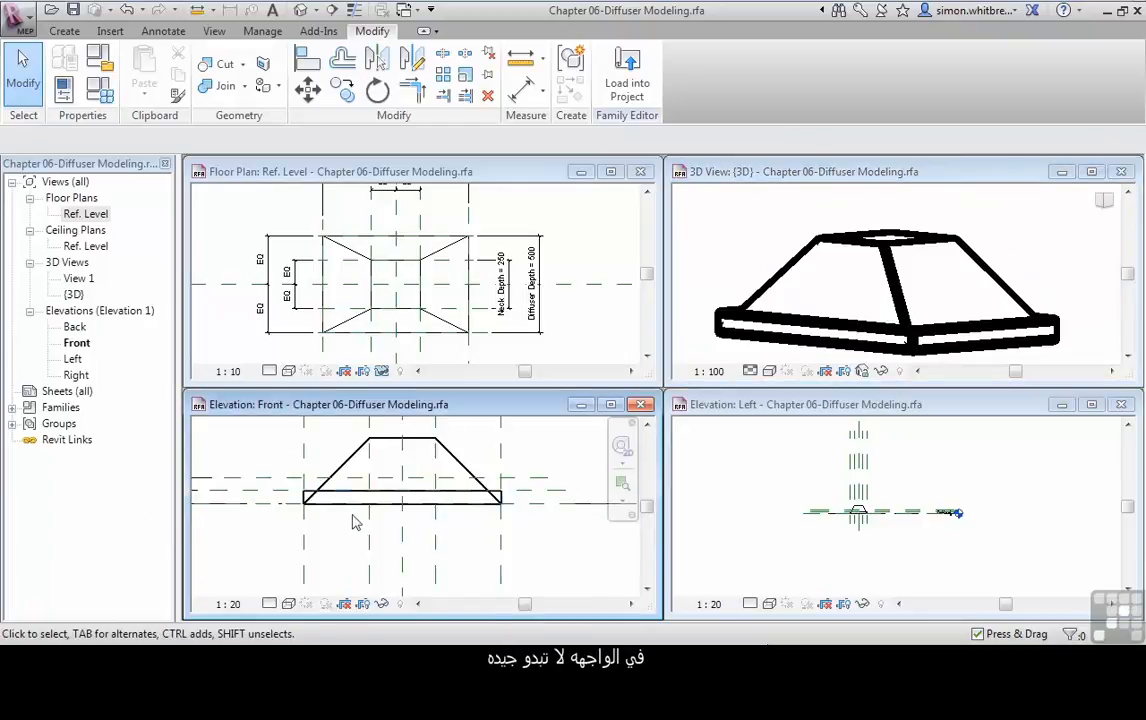
pyautogui.moveTo(327, 463); pyautogui.dragTo(340, 503, button='middle')
pyautogui.click(340, 503)
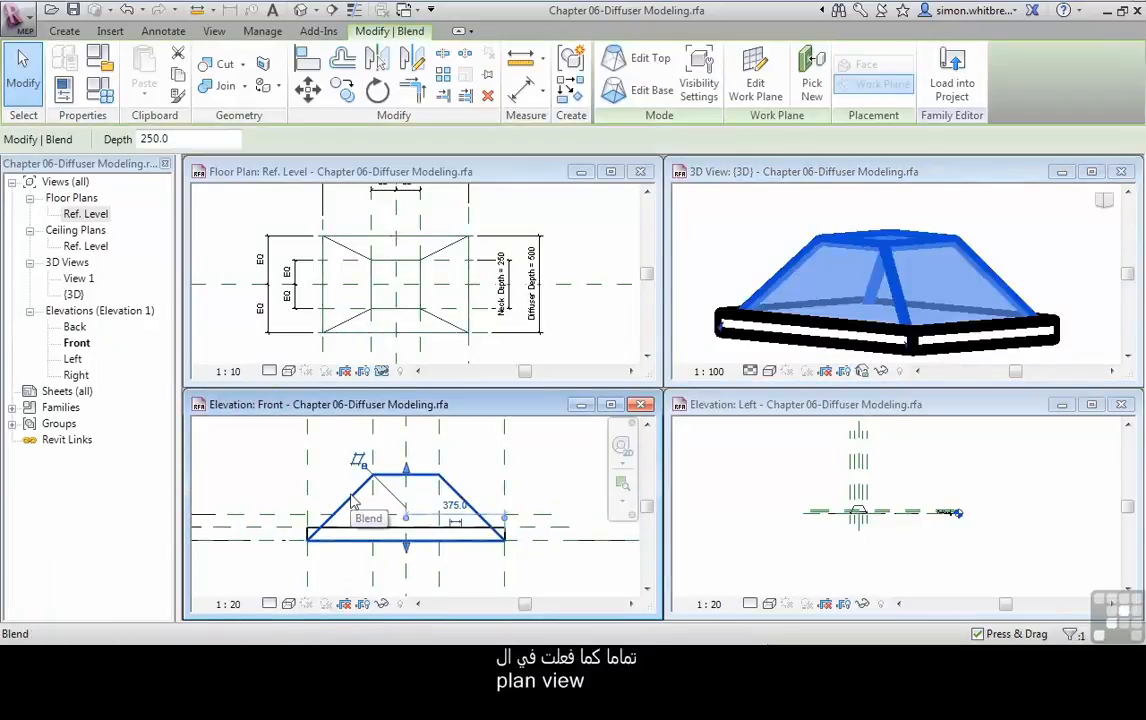
pyautogui.click(245, 508)
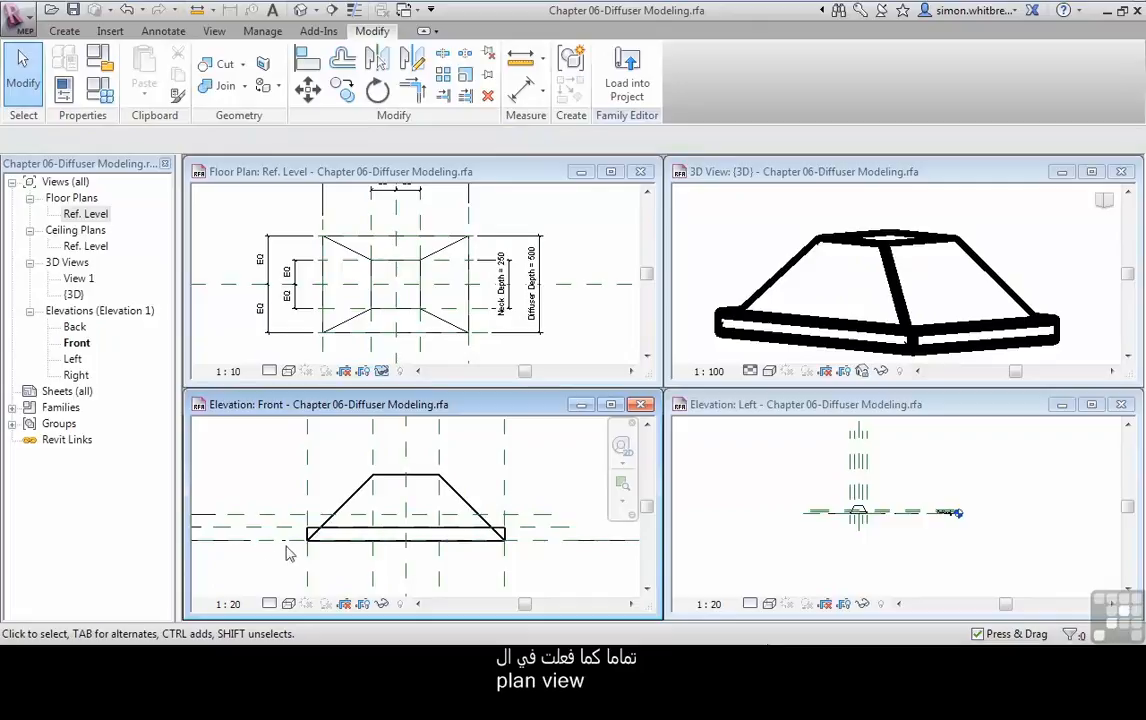
pyautogui.click(311, 537)
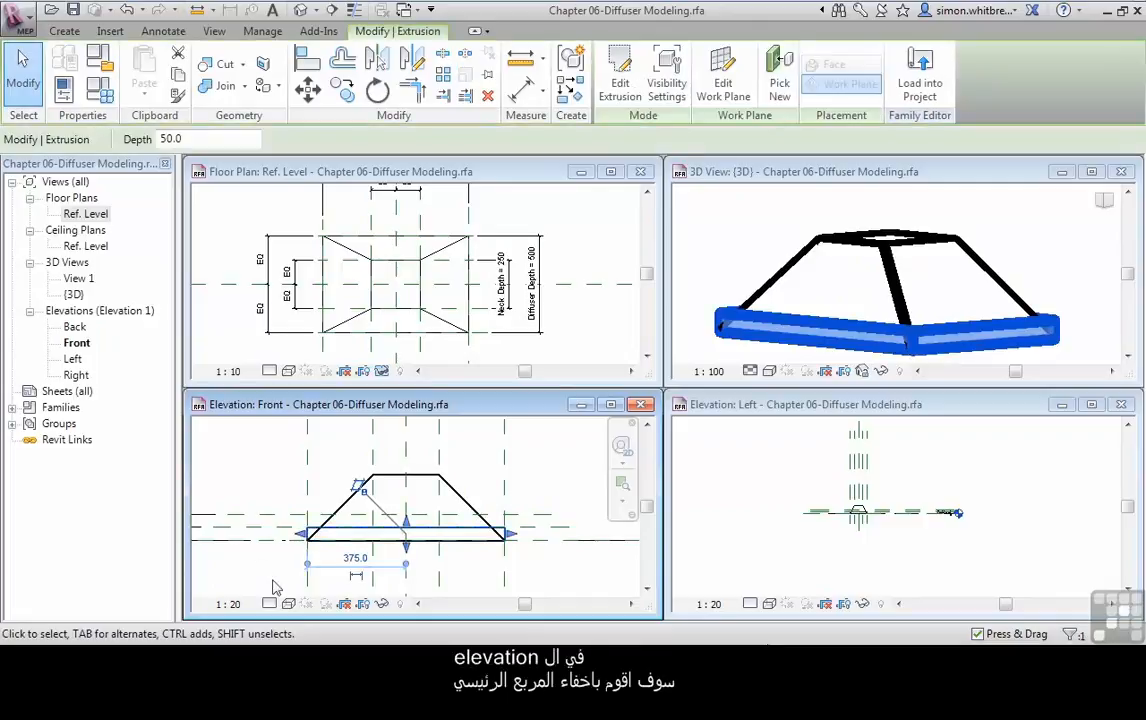
pyautogui.click(381, 605)
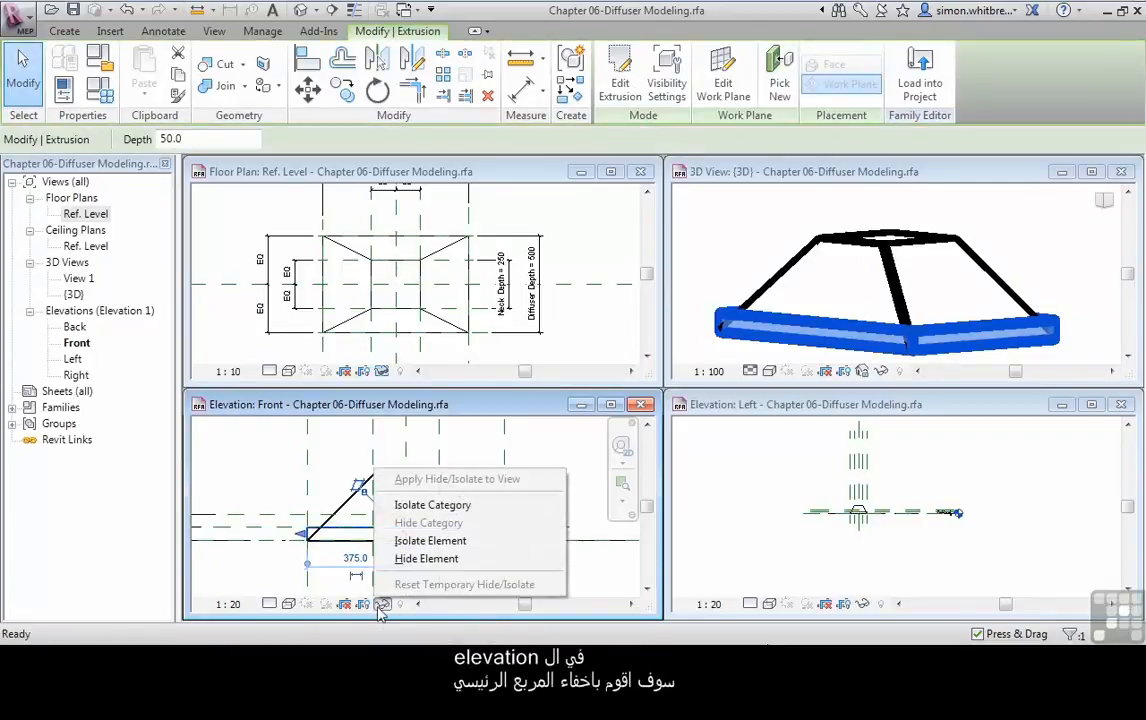
pyautogui.click(405, 556)
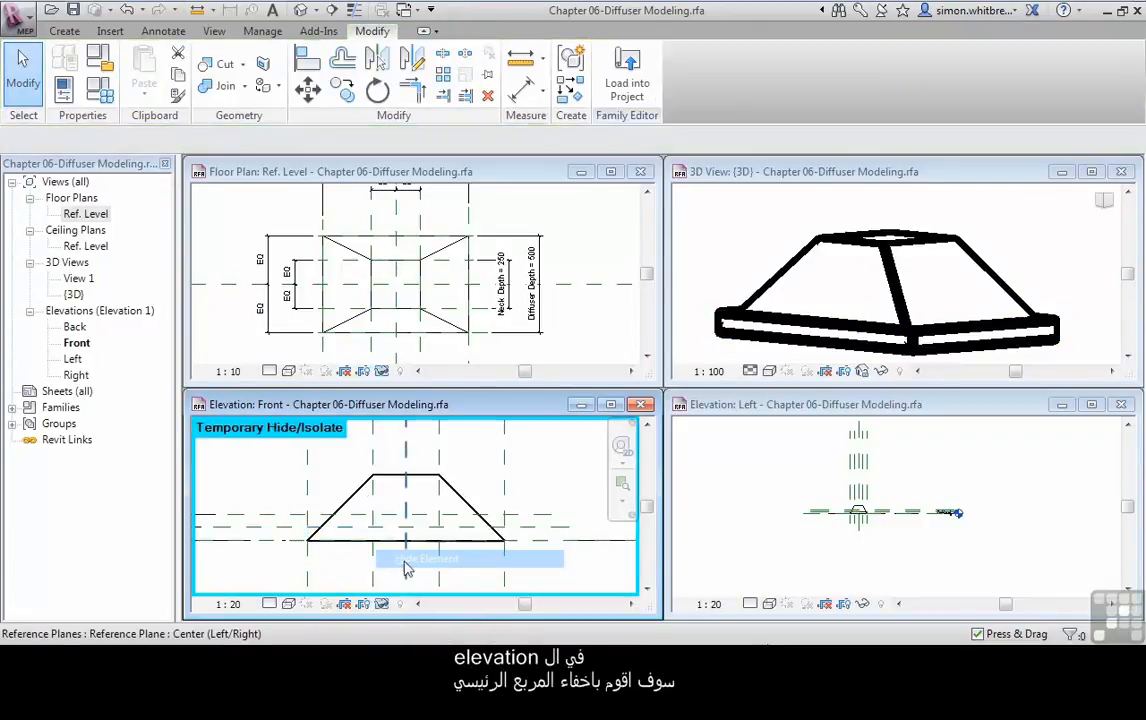
# Align and lock the blend's base to the Diffuser Height reference plane and its top to the Neck Height reference plane.
pyautogui.click(310, 61)
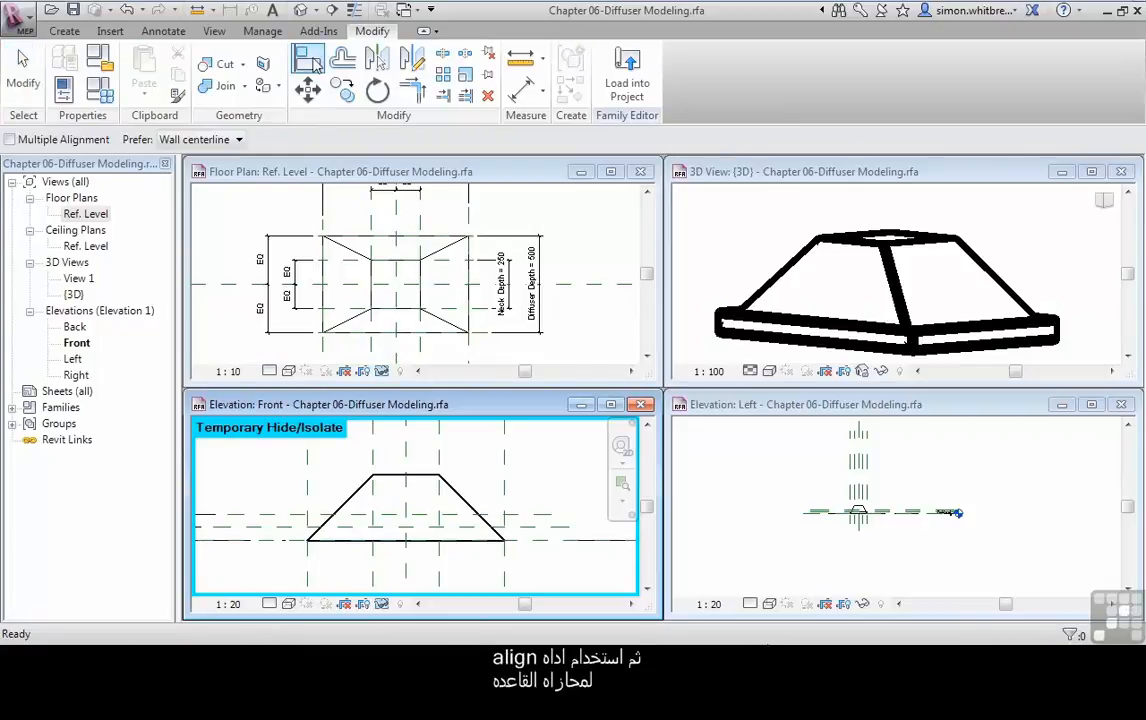
pyautogui.click(270, 530)
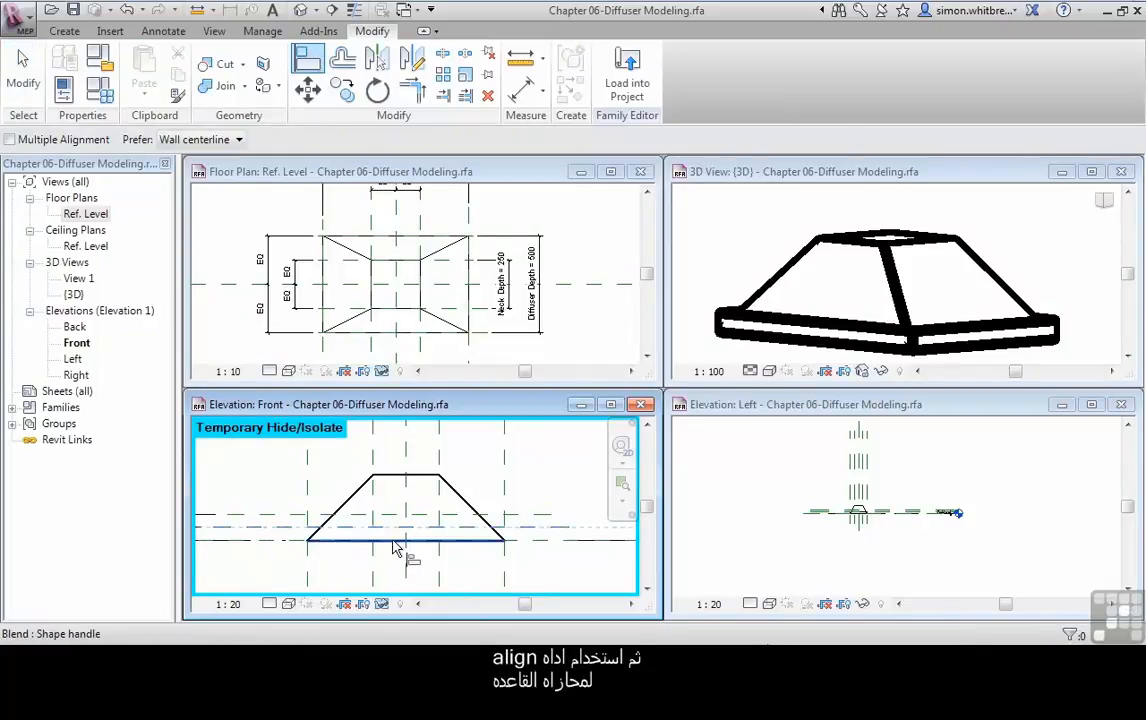
pyautogui.click(395, 545)
pyautogui.click(359, 560)
pyautogui.click(285, 515)
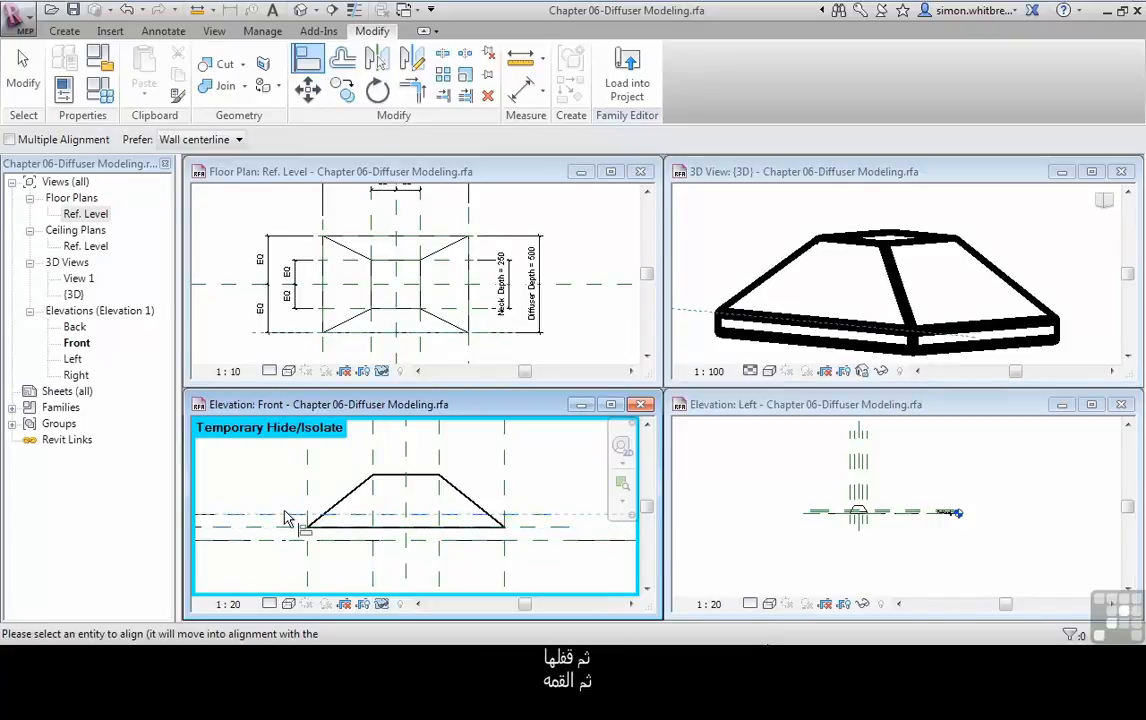
pyautogui.click(395, 483)
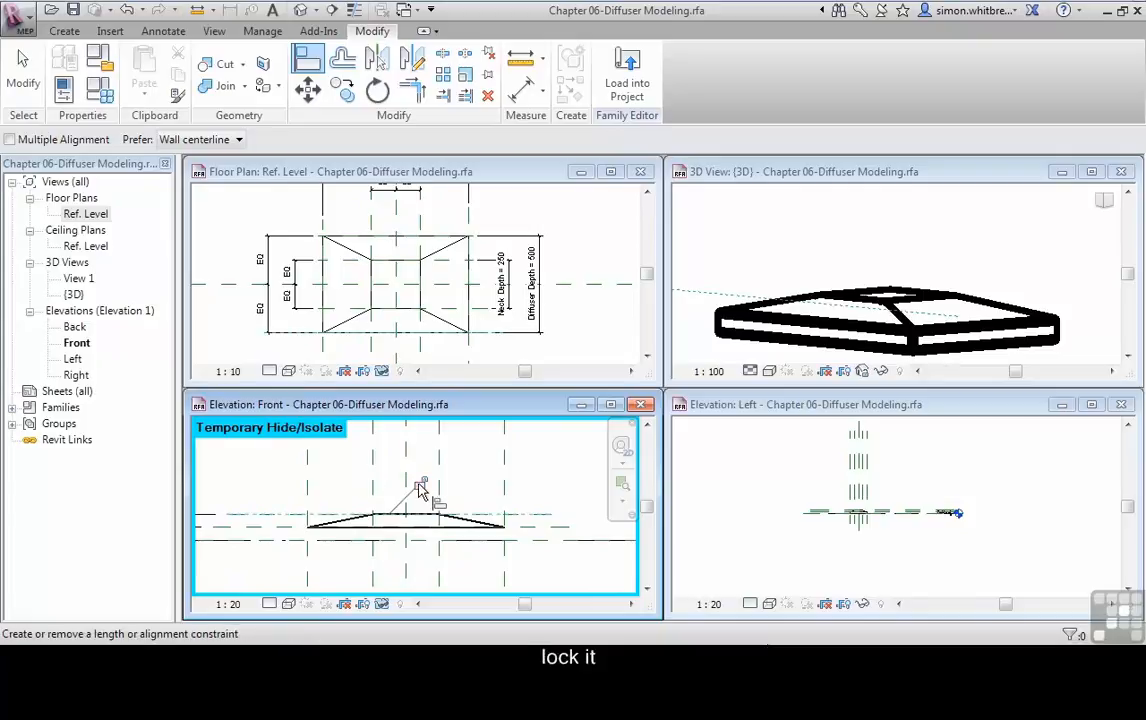
pyautogui.click(419, 485)
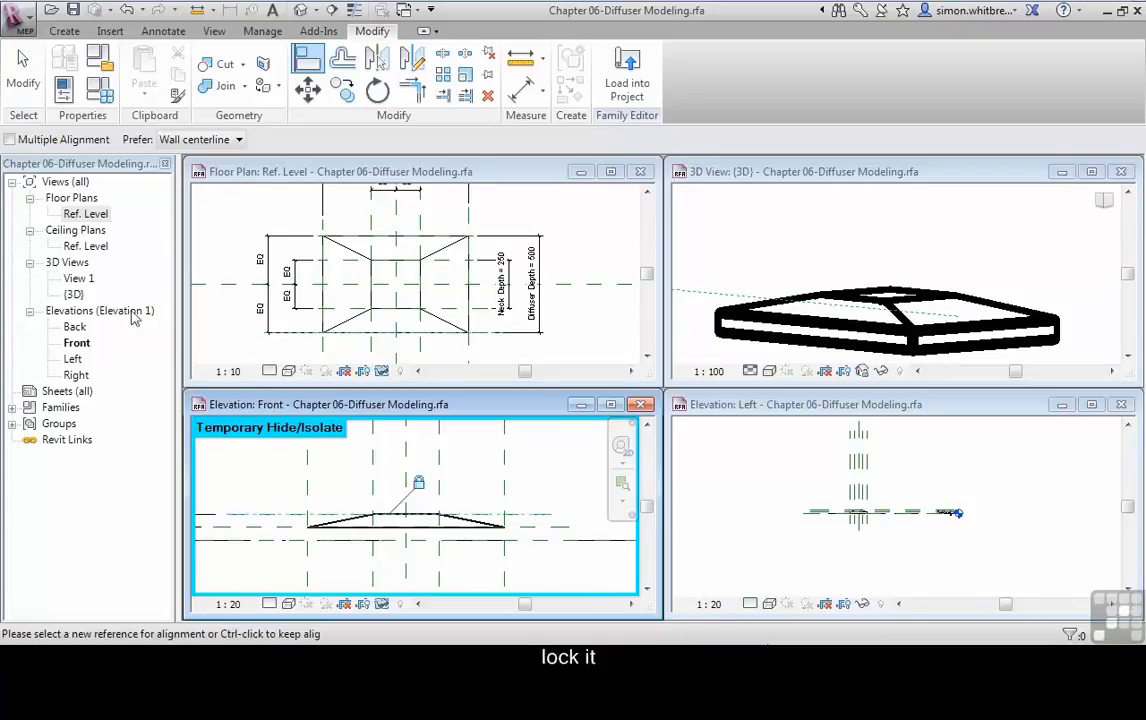
# Set the family's Neck Height to 150 mm and its Diffuser Width to 600 mm, applying each change to the model.
pyautogui.click(101, 92)
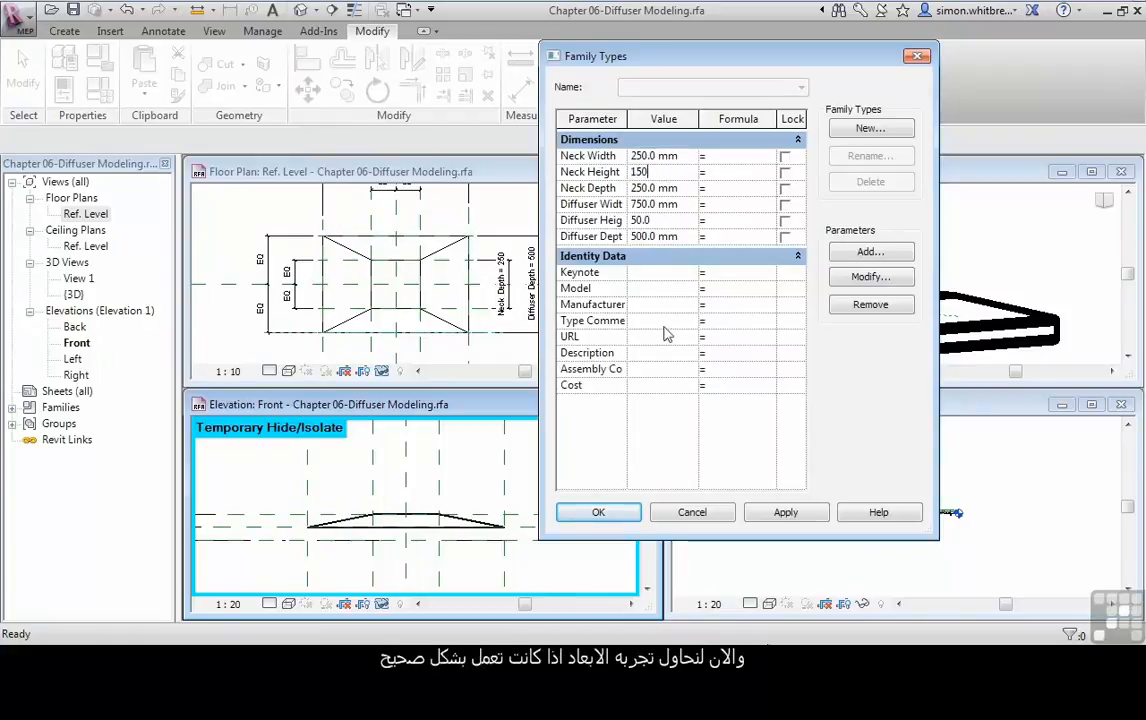
pyautogui.click(813, 516)
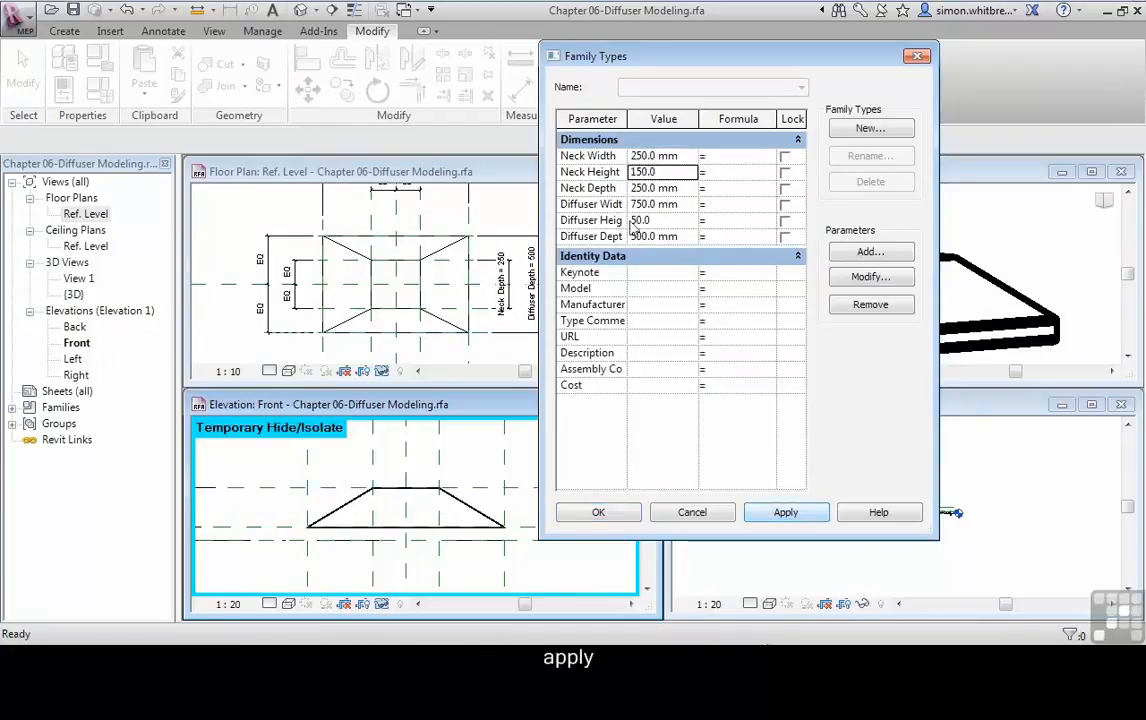
pyautogui.click(686, 205)
pyautogui.write('600')
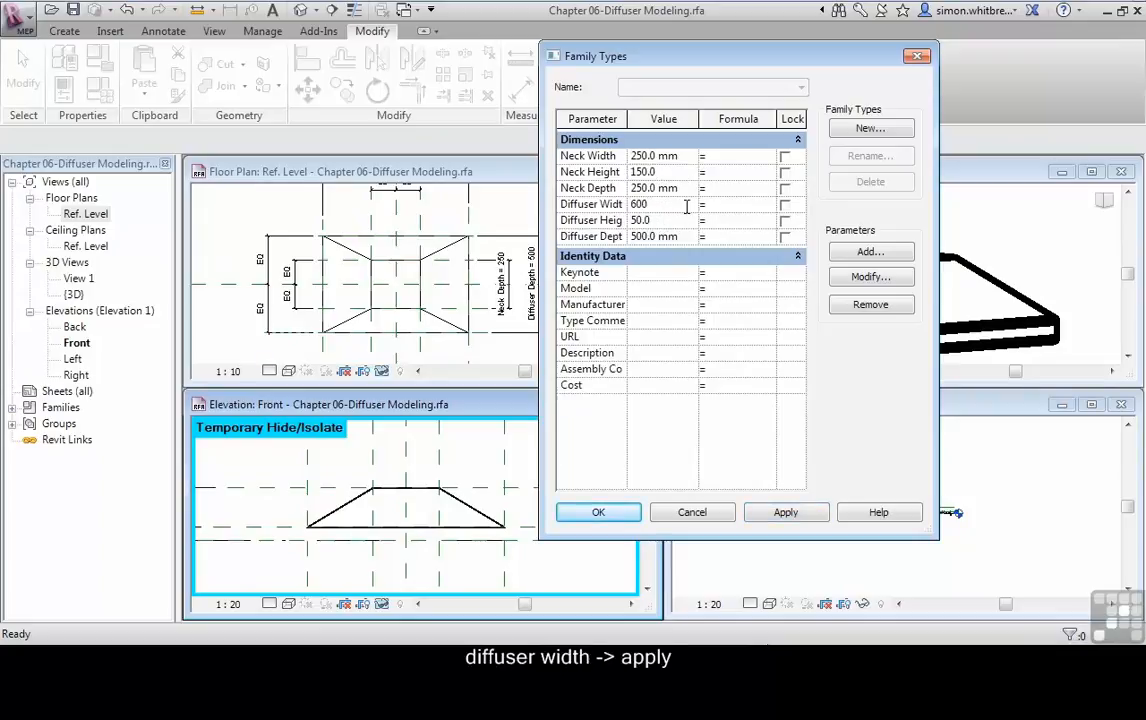
pyautogui.click(768, 513)
# Set the Diffuser Height parameter to 150 mm, apply it and accept the family types.
pyautogui.click(665, 220)
pyautogui.write('1')
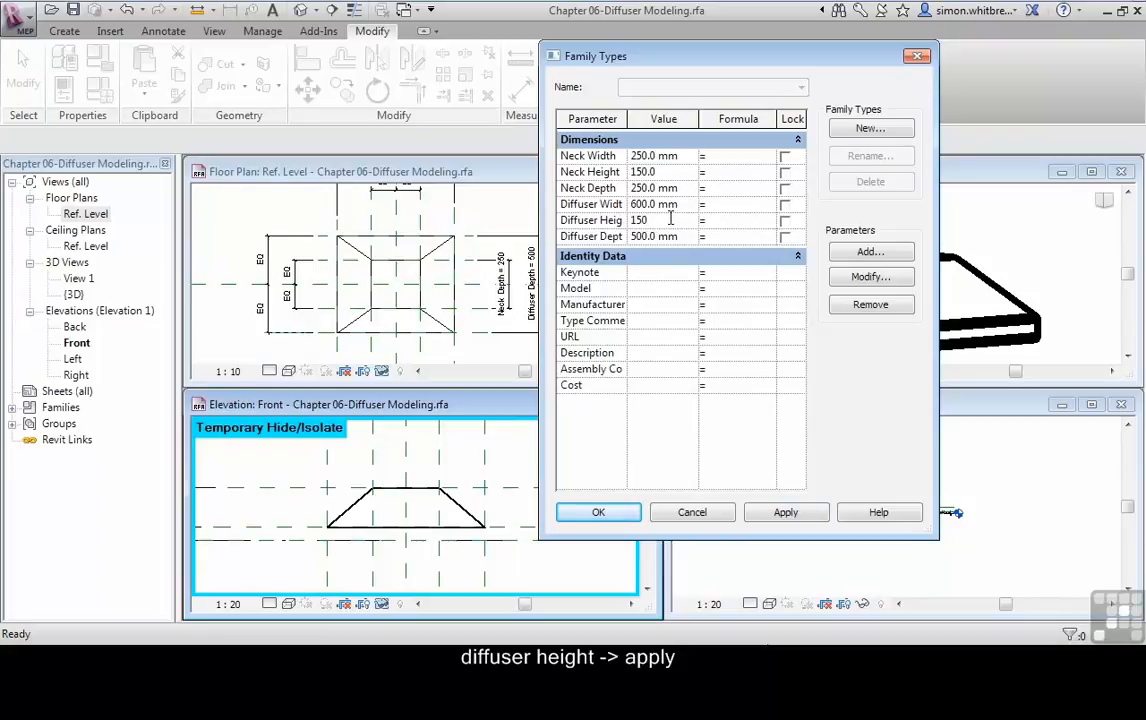
pyautogui.write('50')
pyautogui.click(783, 516)
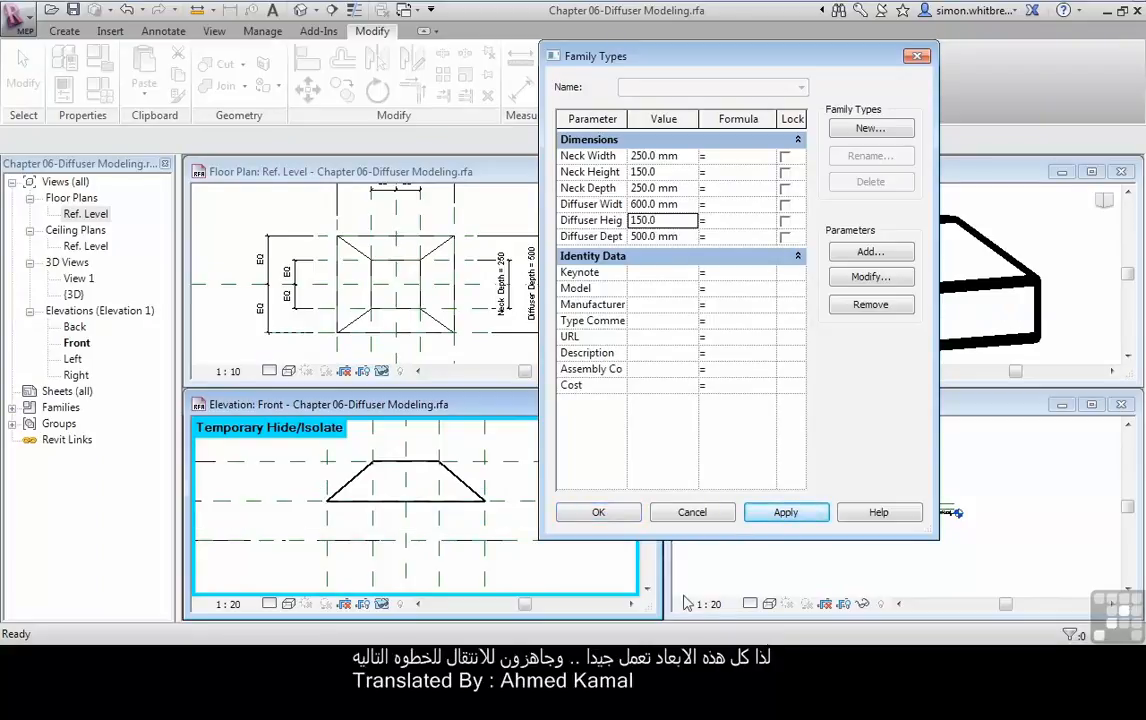
pyautogui.click(612, 514)
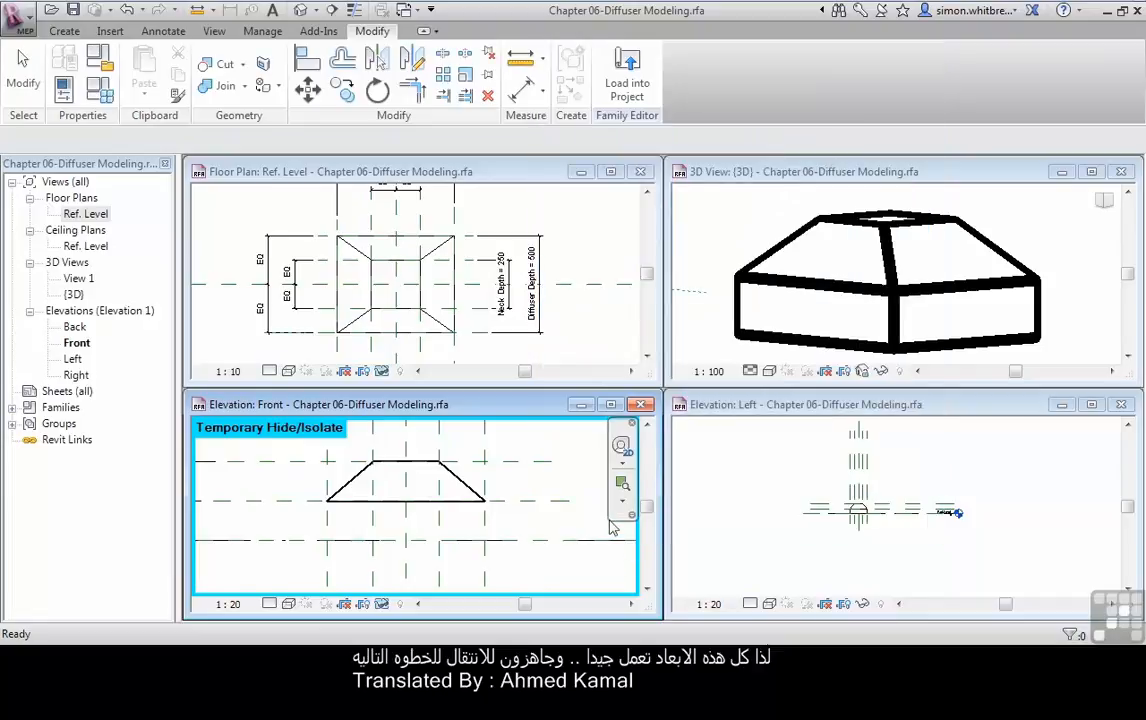